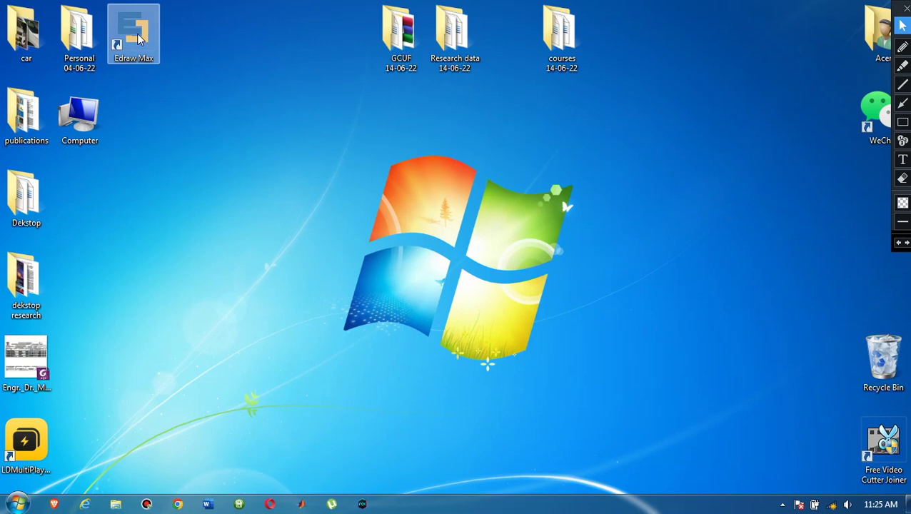
# - Launch EdrawMax from the desktop
pyautogui.doubleClick(139, 39)
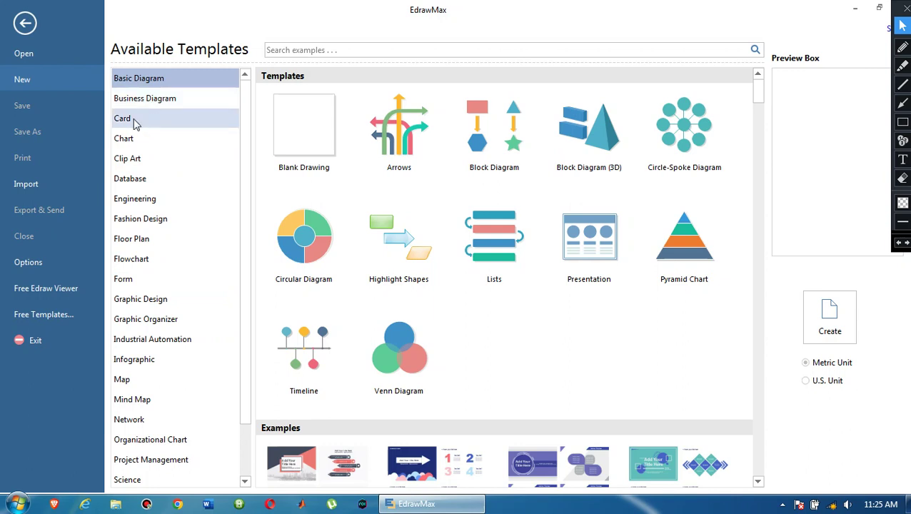
# - Examine the Business Diagram, Card, Chart, Engineering, Floor Plan, Flowchart and Form template categories
pyautogui.click(177, 97)
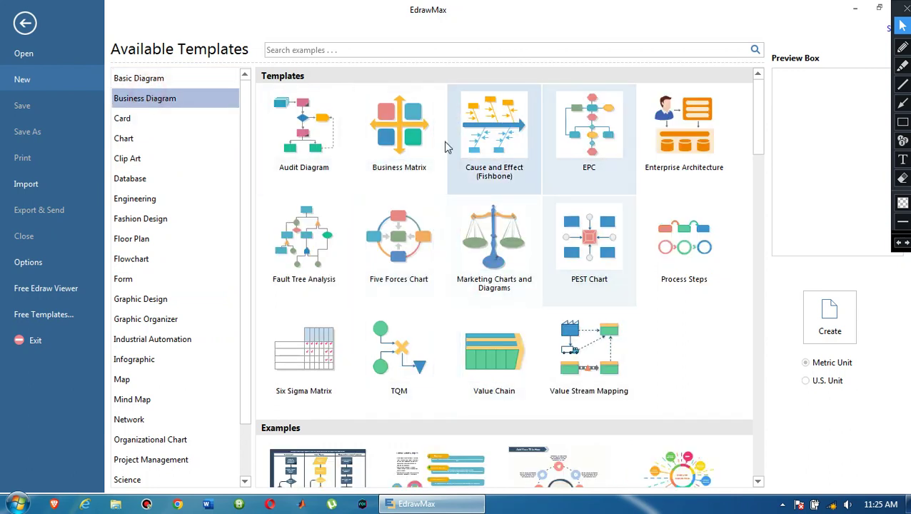
pyautogui.click(168, 116)
pyautogui.click(173, 143)
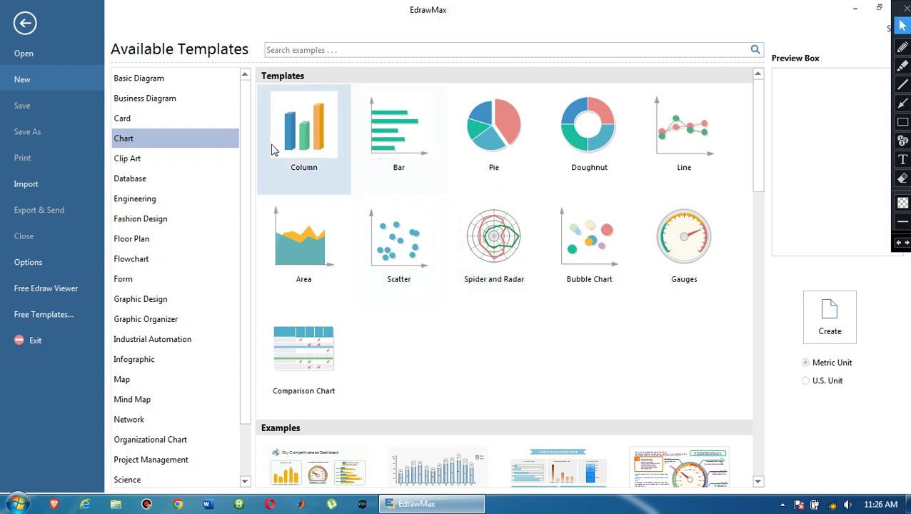
pyautogui.moveTo(249, 142); pyautogui.dragTo(255, 175)
pyautogui.click(175, 160)
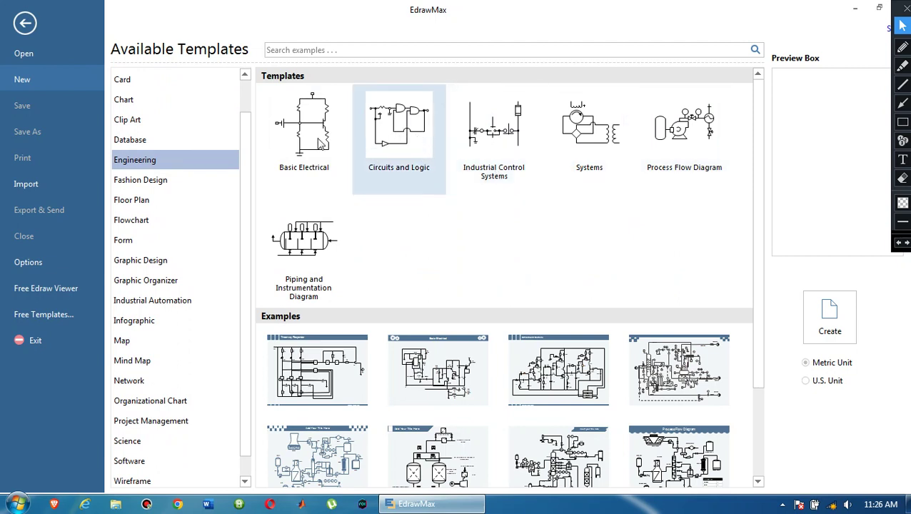
pyautogui.click(128, 201)
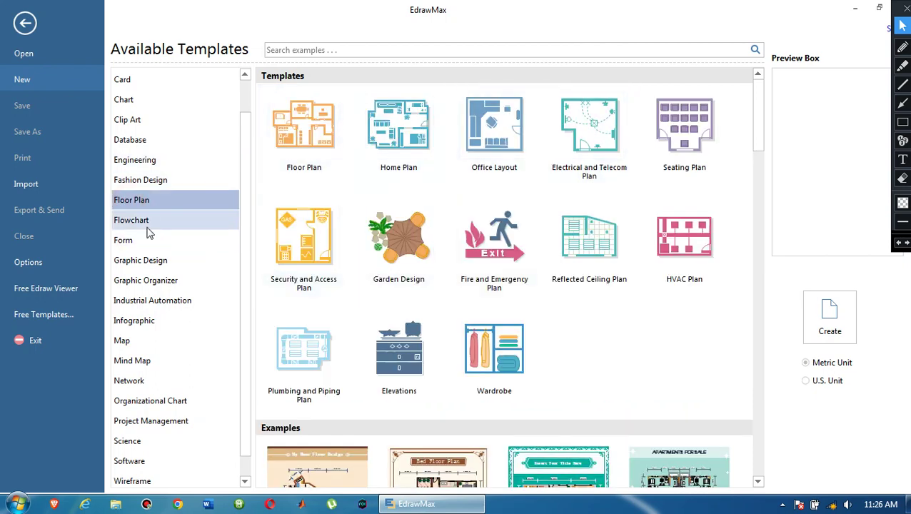
pyautogui.click(143, 220)
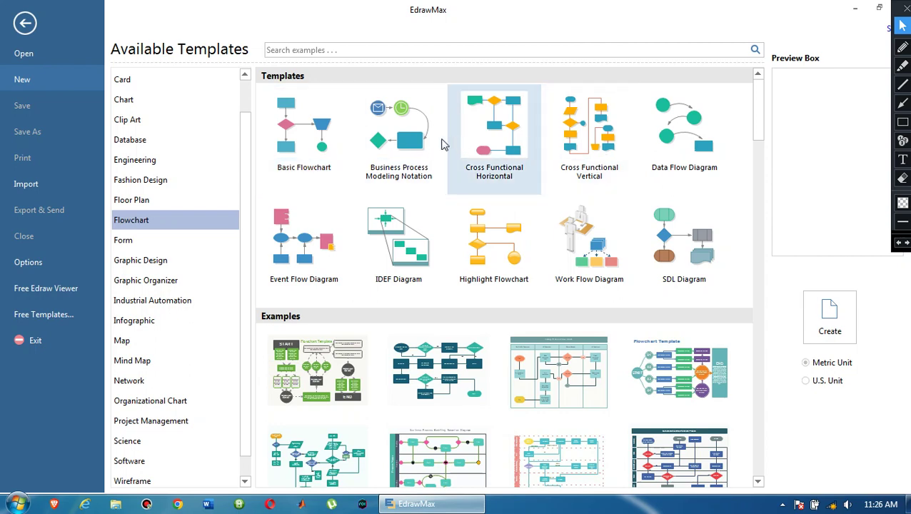
pyautogui.click(131, 245)
pyautogui.moveTo(248, 173); pyautogui.dragTo(252, 204)
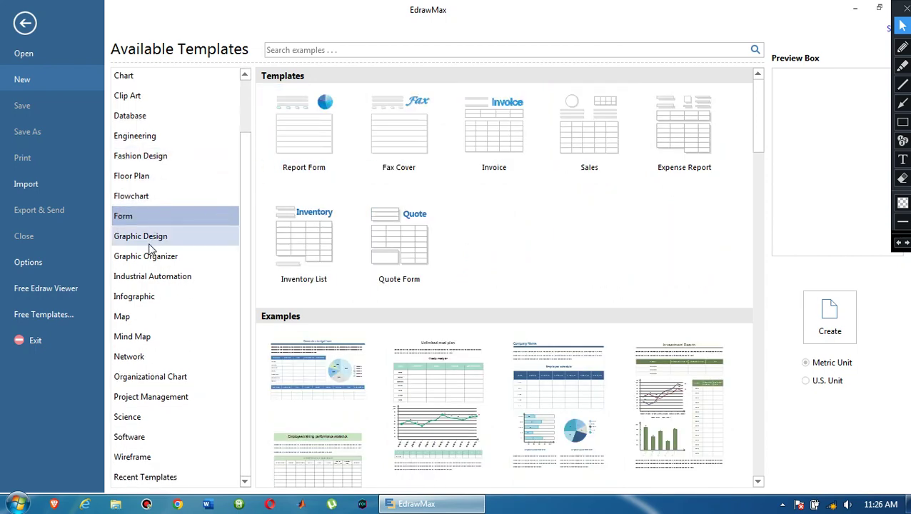
# - Examine the templates offered for Industrial Automation, Network, Organizational Chart, Science, Software and Wireframe
pyautogui.click(154, 278)
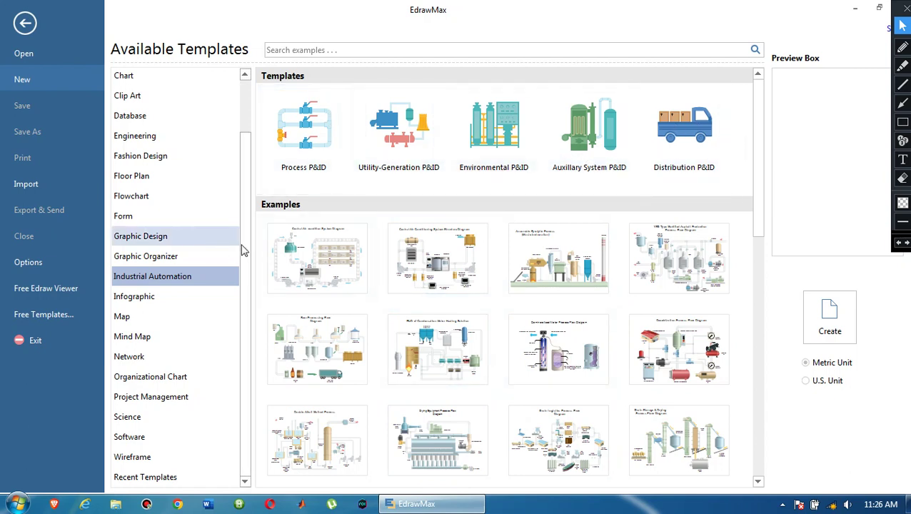
pyautogui.click(159, 357)
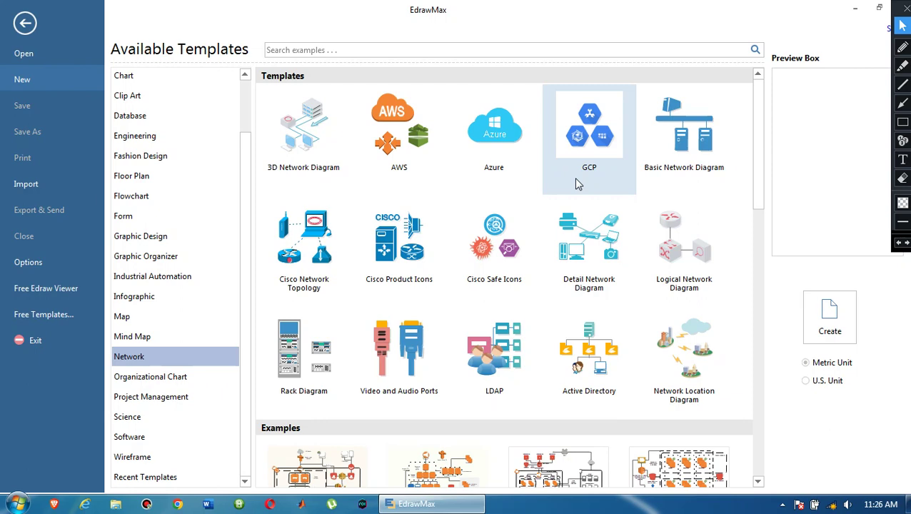
pyautogui.click(171, 377)
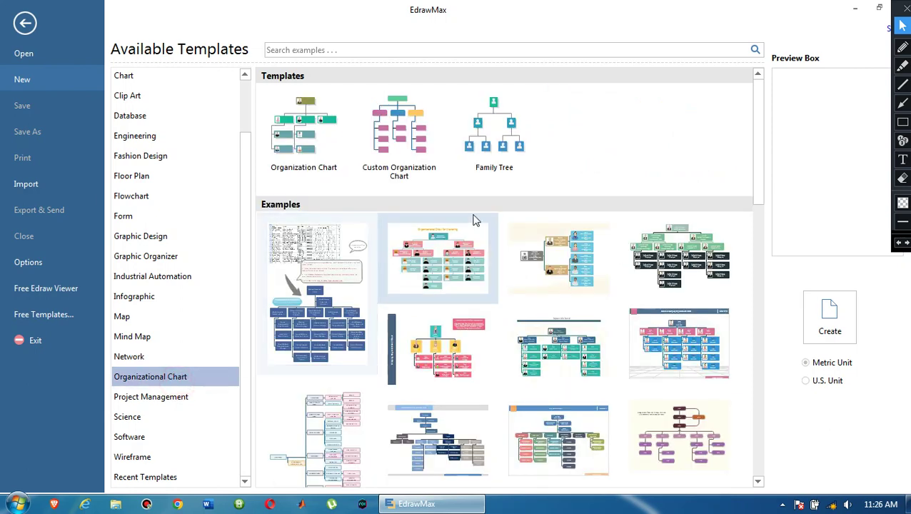
pyautogui.click(150, 417)
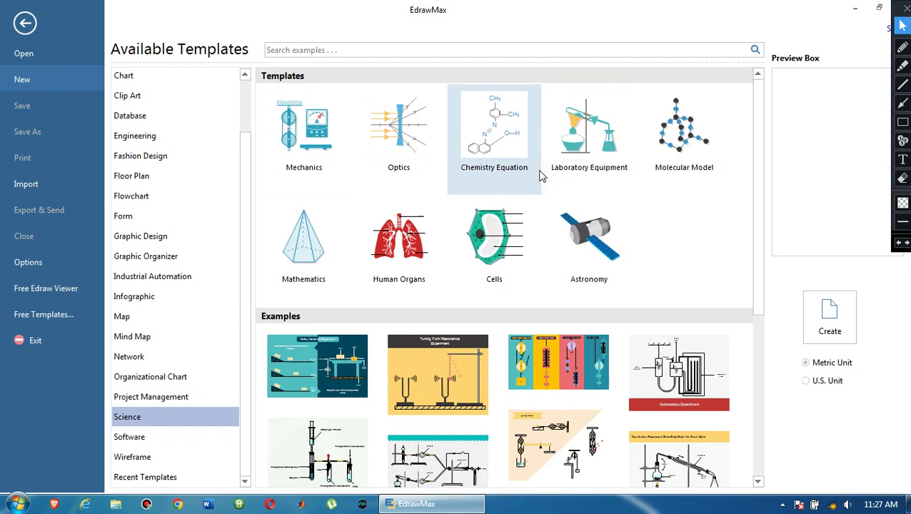
pyautogui.moveTo(760, 171); pyautogui.dragTo(759, 210)
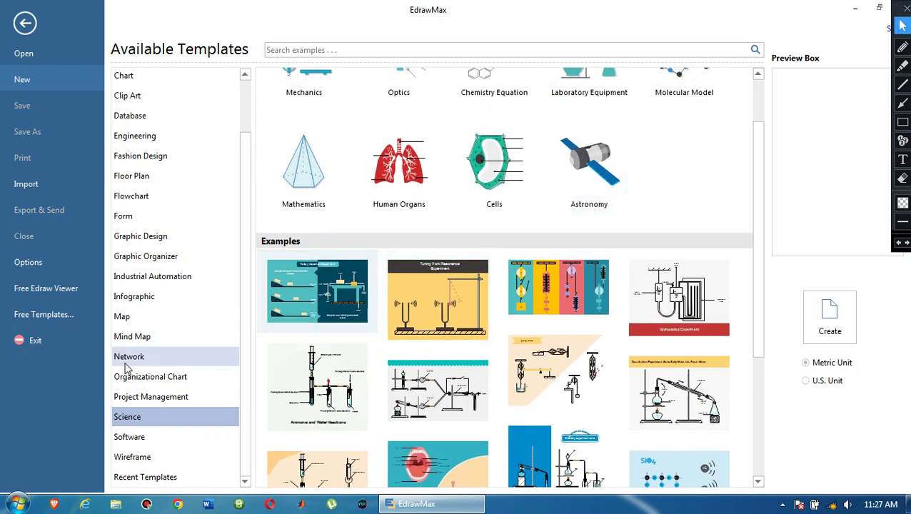
pyautogui.click(138, 437)
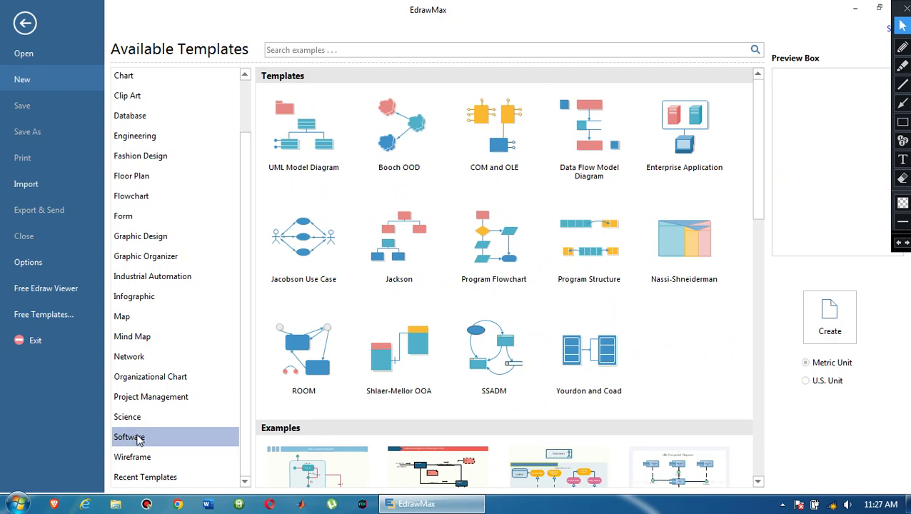
pyautogui.click(146, 458)
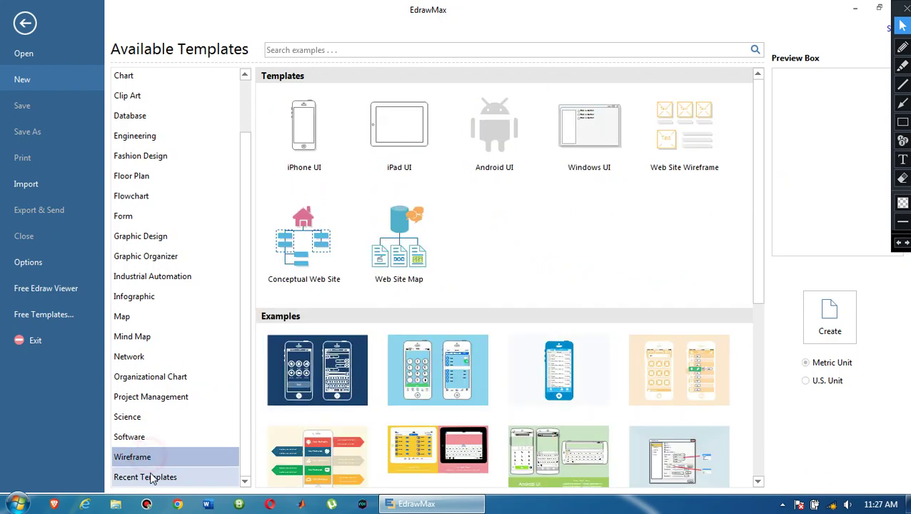
# - Create a Blank Drawing from the Basic Diagram category and turn on grid lines on its page
pyautogui.moveTo(245, 206); pyautogui.dragTo(242, 140)
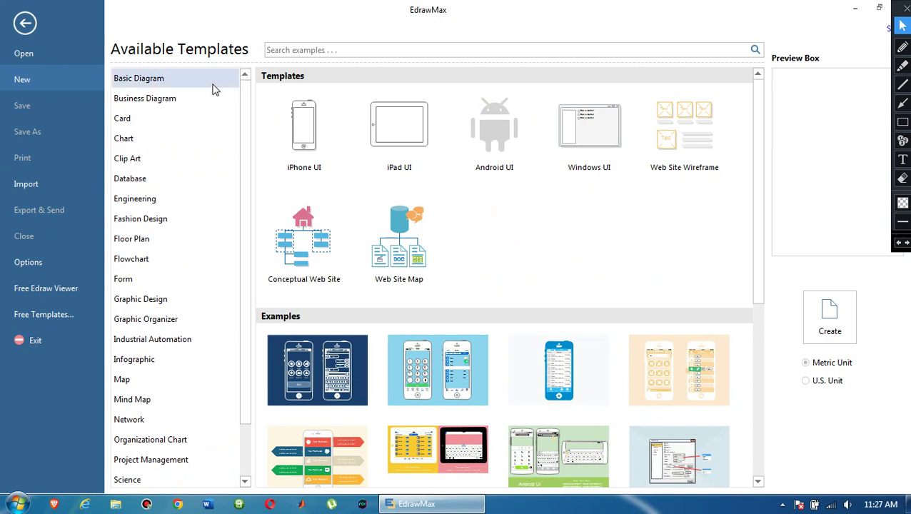
pyautogui.click(163, 79)
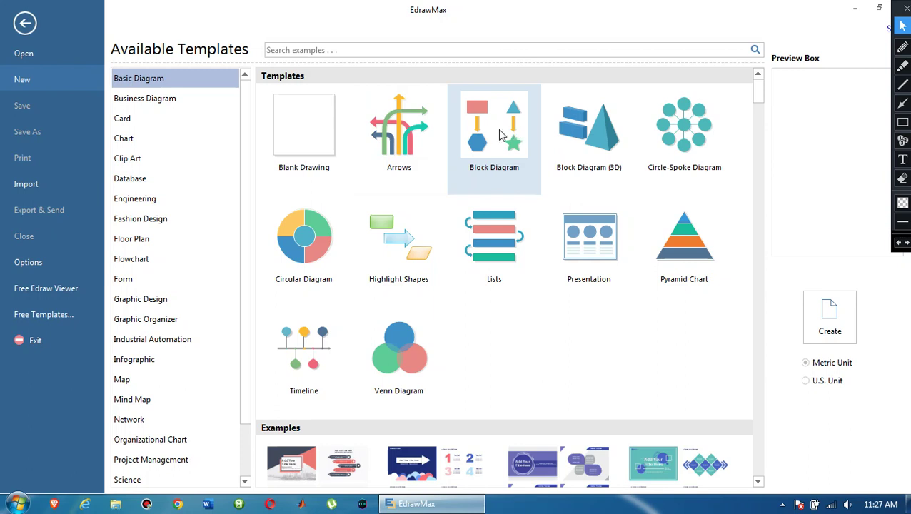
pyautogui.doubleClick(322, 145)
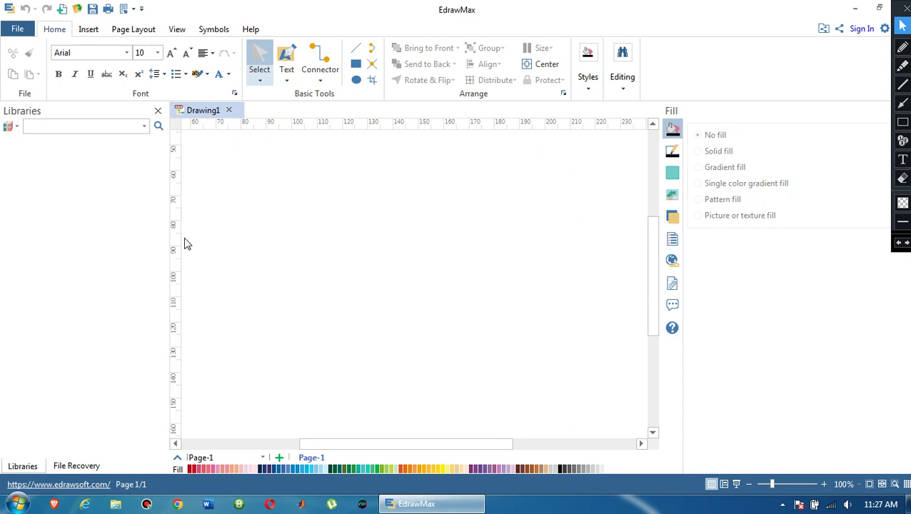
pyautogui.rightClick(325, 196)
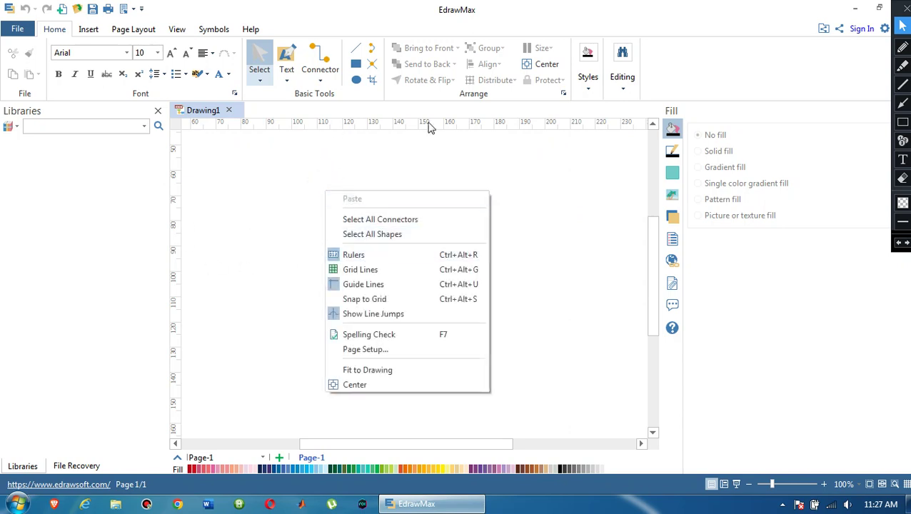
pyautogui.click(372, 271)
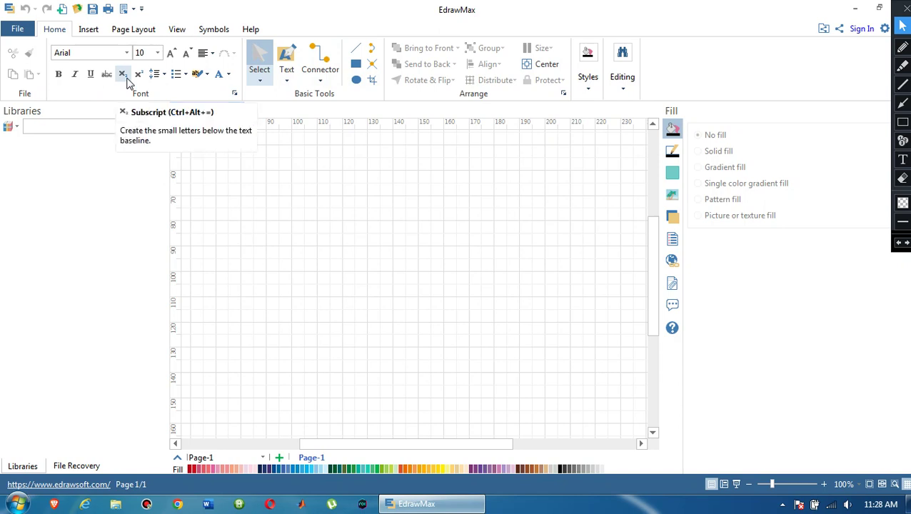
pyautogui.click(287, 77)
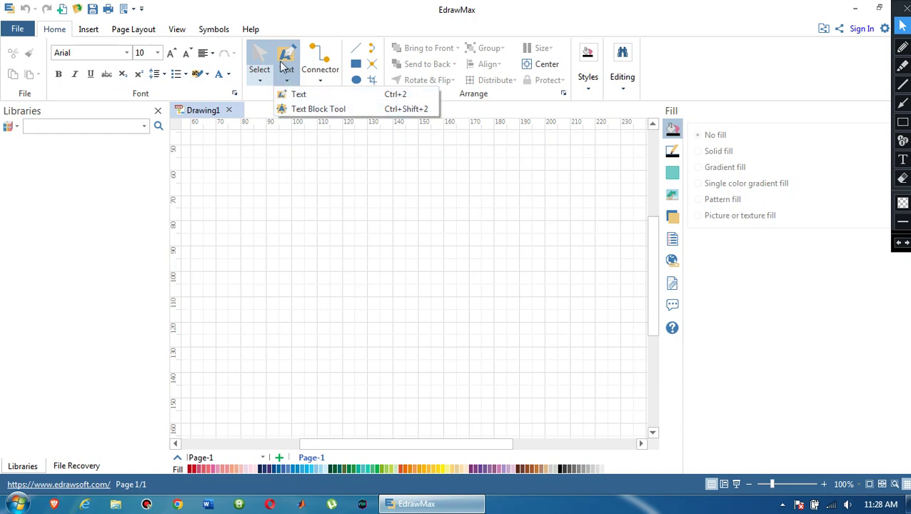
pyautogui.click(305, 17)
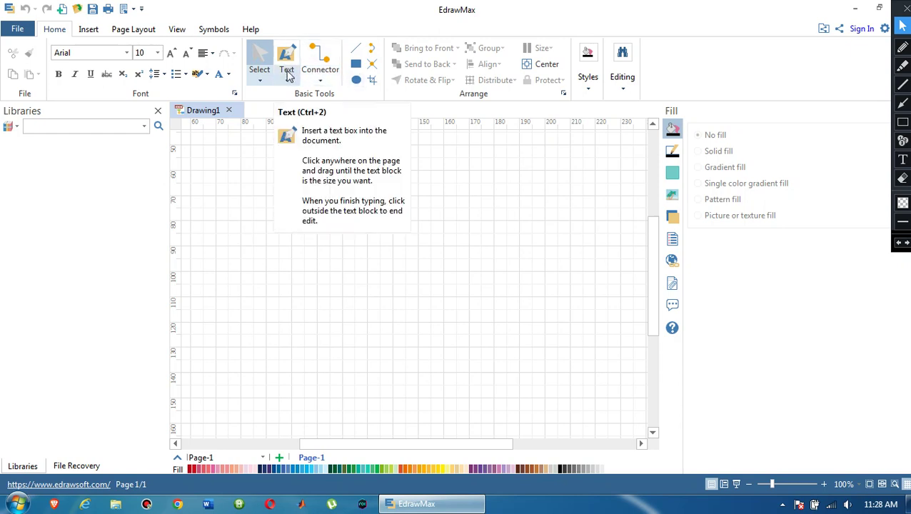
# - Draw a rectangle about 49 mm wide and 34 mm high in the upper part of the page and set it to no fill
pyautogui.click(356, 63)
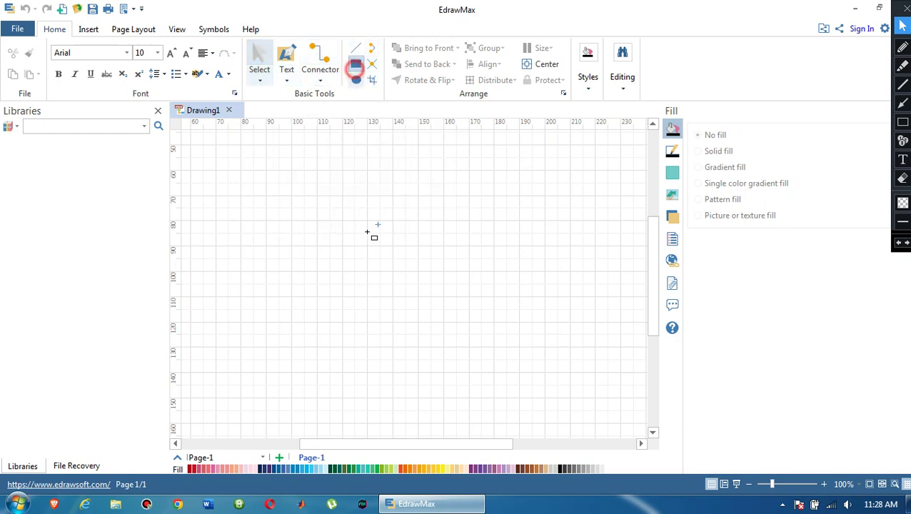
pyautogui.moveTo(272, 163); pyautogui.dragTo(396, 247)
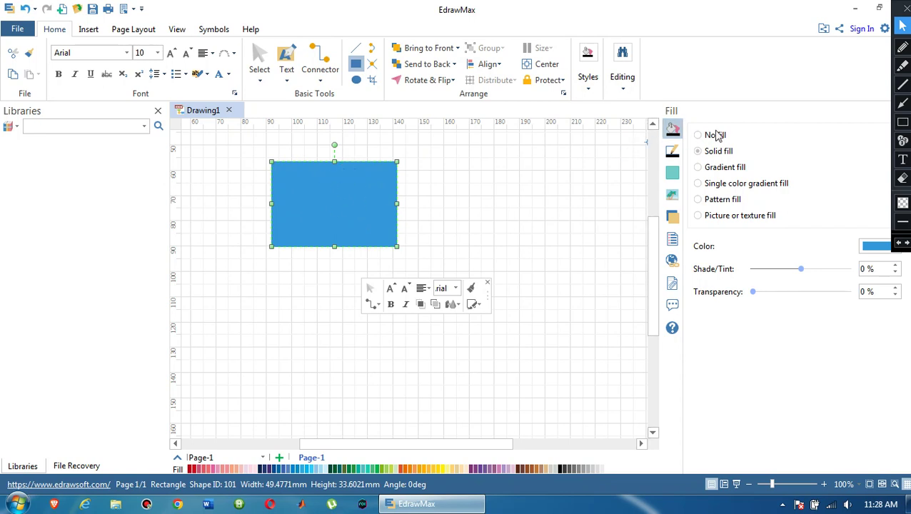
pyautogui.click(604, 137)
pyautogui.click(698, 136)
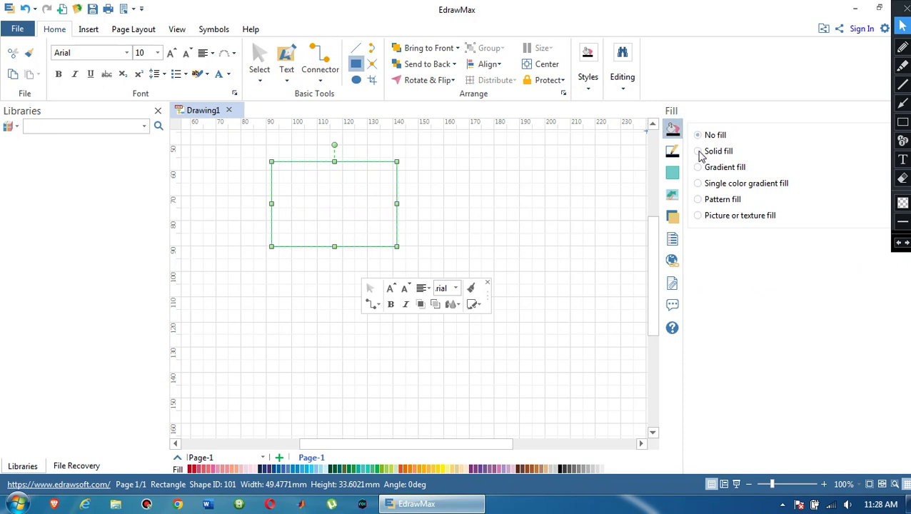
# - Try a light green and a light grey solid fill on the rectangle and return it to no fill
pyautogui.click(699, 151)
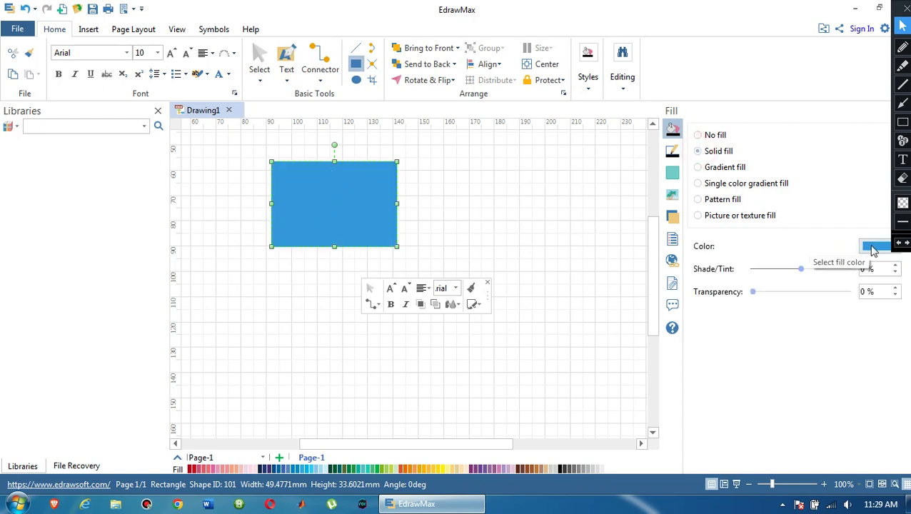
pyautogui.click(873, 248)
pyautogui.click(843, 283)
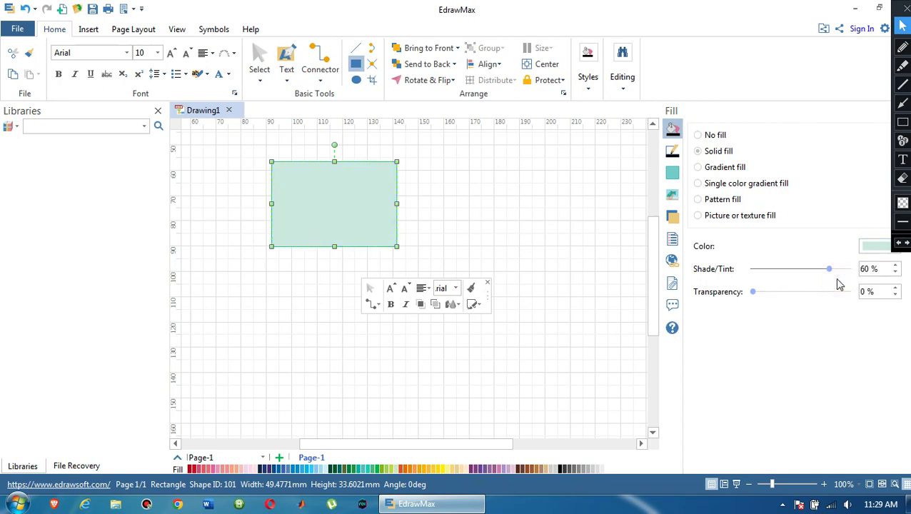
pyautogui.click(872, 246)
pyautogui.click(834, 274)
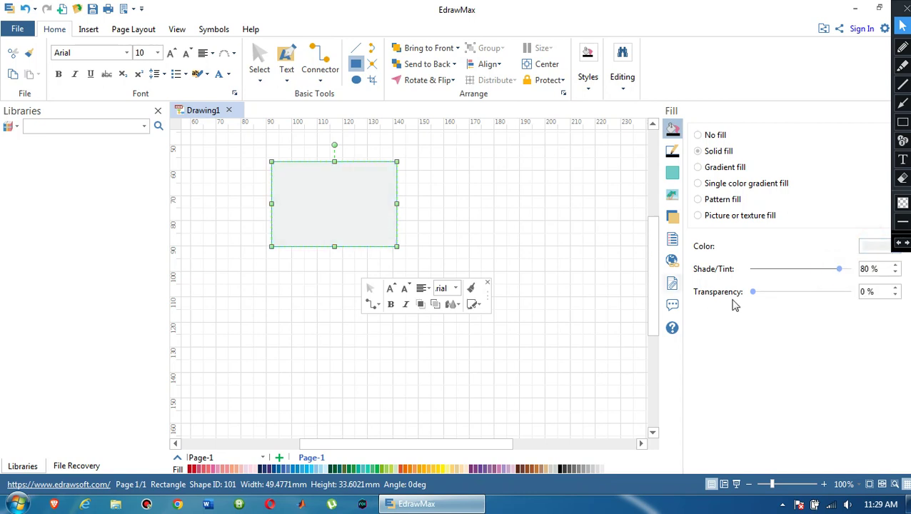
pyautogui.click(699, 136)
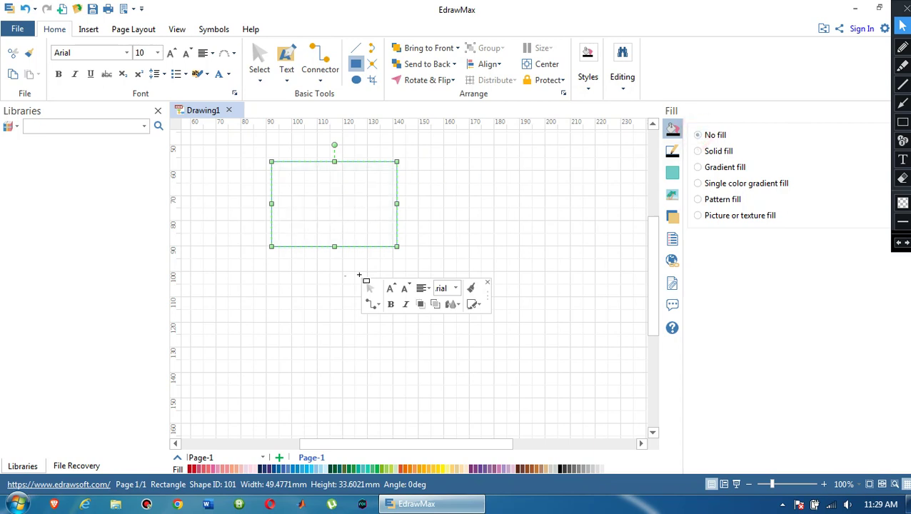
# - Set the rectangle's outline color to black and deselect the shape
pyautogui.click(673, 155)
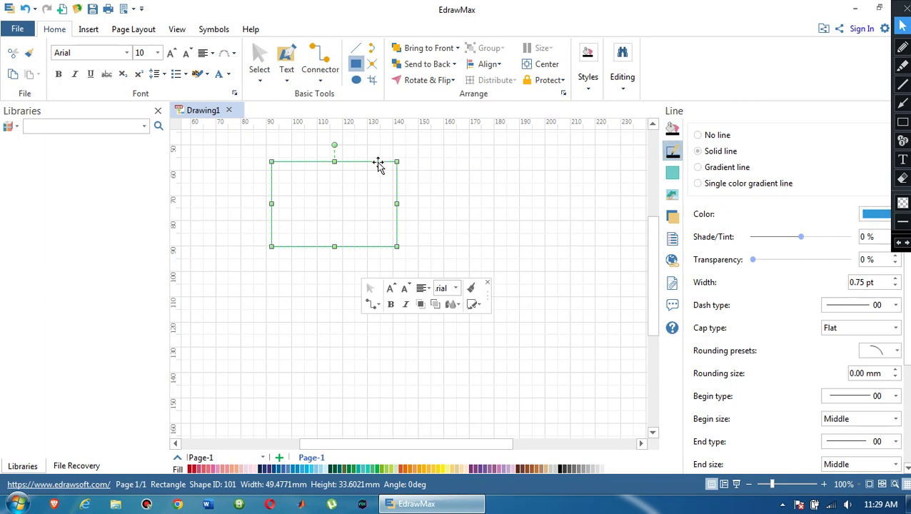
pyautogui.click(875, 214)
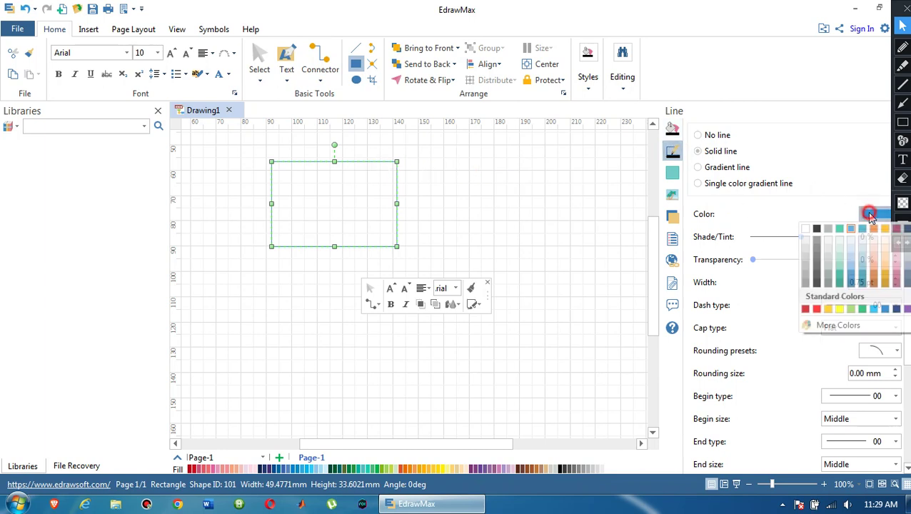
pyautogui.click(818, 230)
pyautogui.click(474, 190)
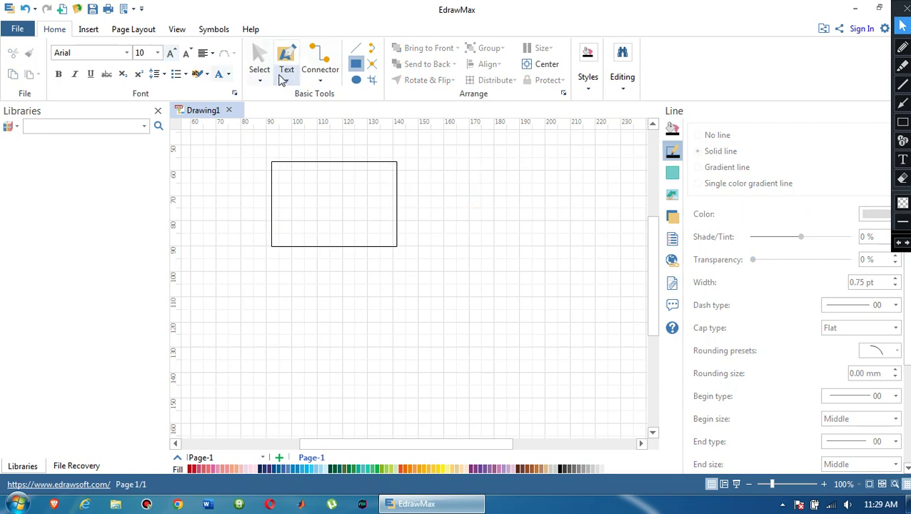
# - Select the rectangle and set its outline width to 1.50 pt
pyautogui.click(259, 61)
pyautogui.click(342, 163)
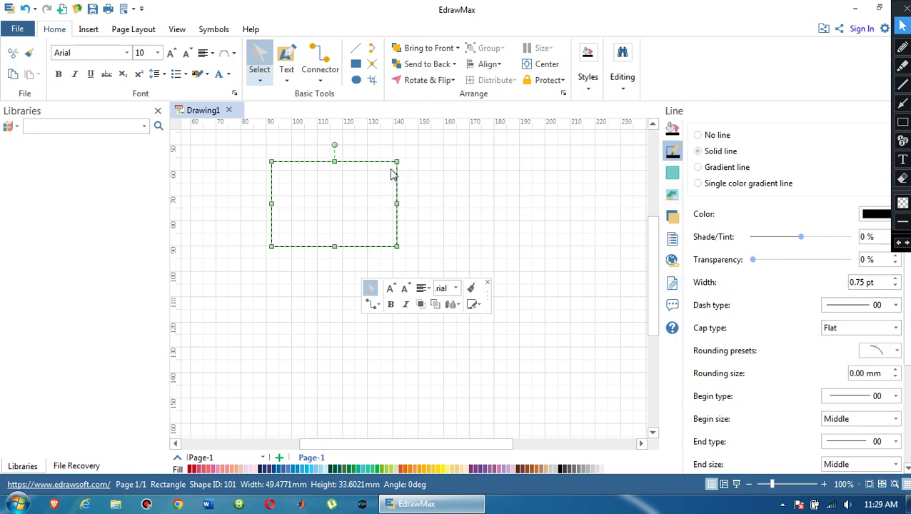
pyautogui.click(896, 280)
pyautogui.click(896, 280)
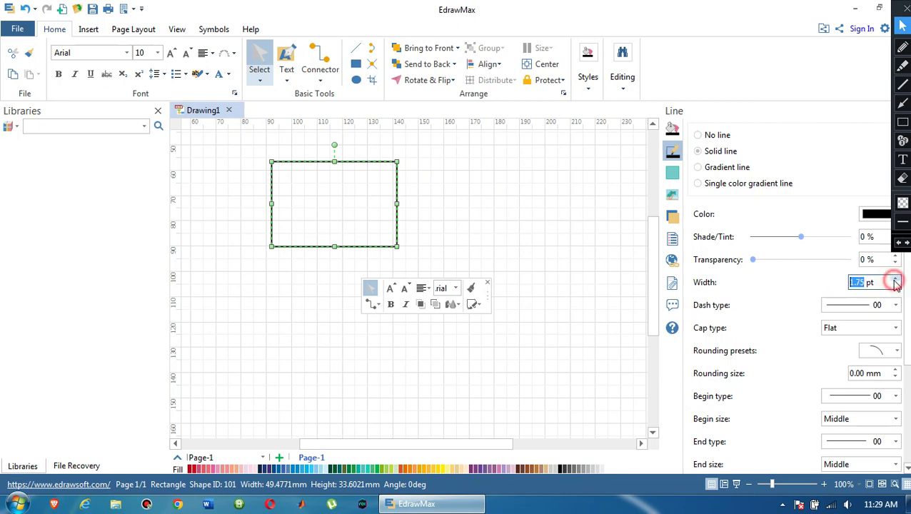
pyautogui.click(896, 287)
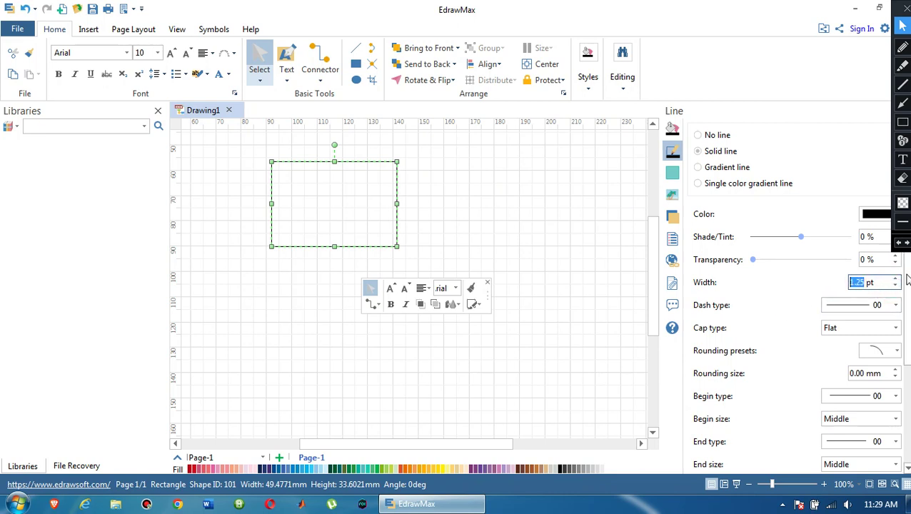
# - Set the rectangle's outline to dash type 02 and deselect the shape
pyautogui.click(896, 306)
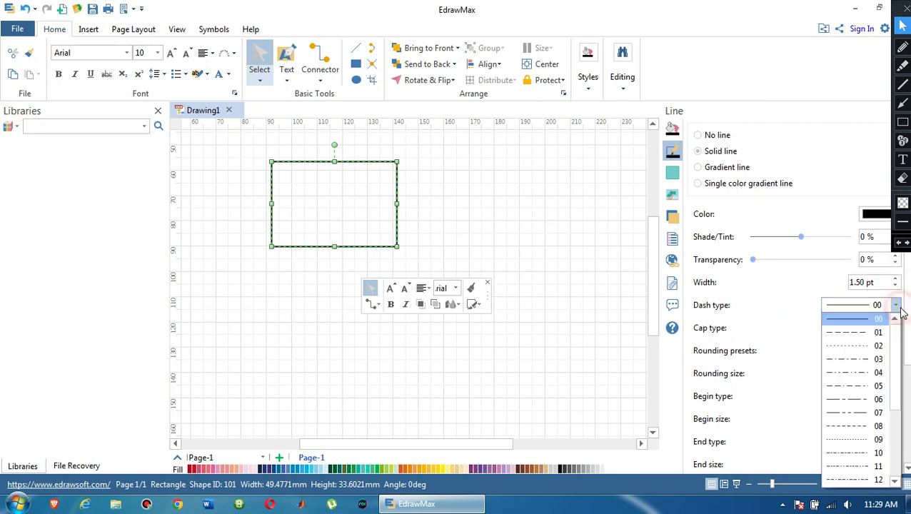
pyautogui.click(864, 347)
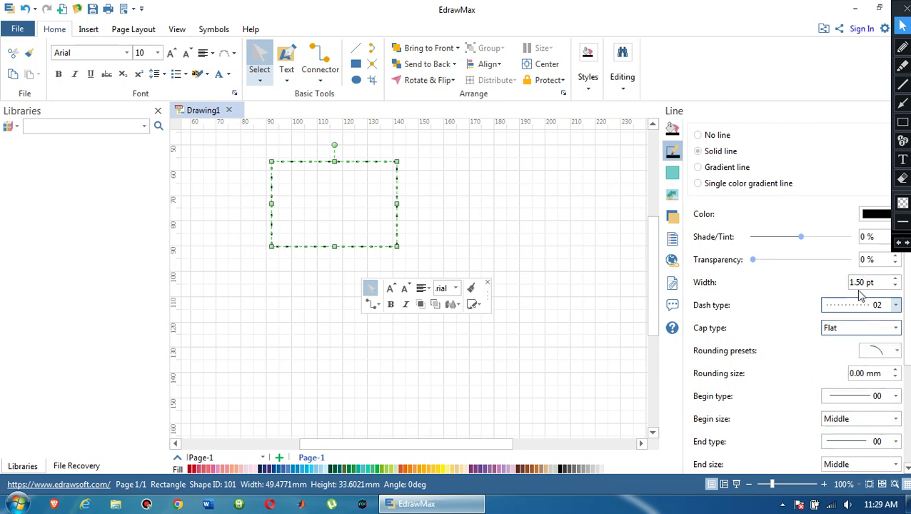
pyautogui.scroll(-3, 792, 305)
pyautogui.scroll(3, 793, 305)
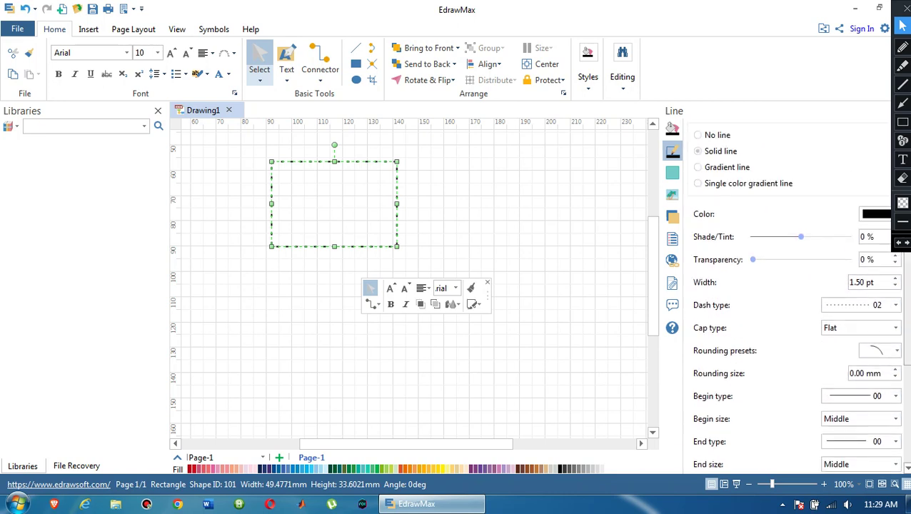
pyautogui.click(454, 166)
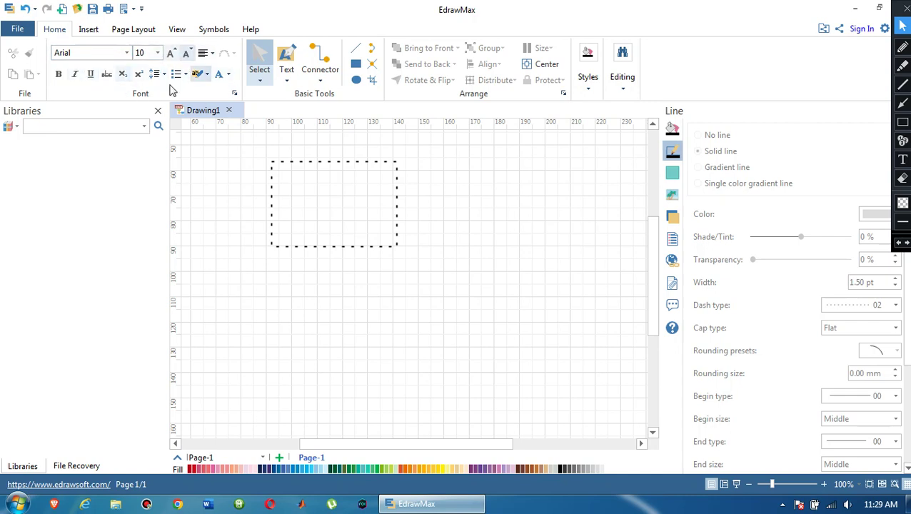
# - Add a text box about 20 mm wide and 14 mm high beside the dotted rectangle, reading "Introduction"
pyautogui.click(287, 63)
pyautogui.moveTo(457, 189); pyautogui.dragTo(511, 227)
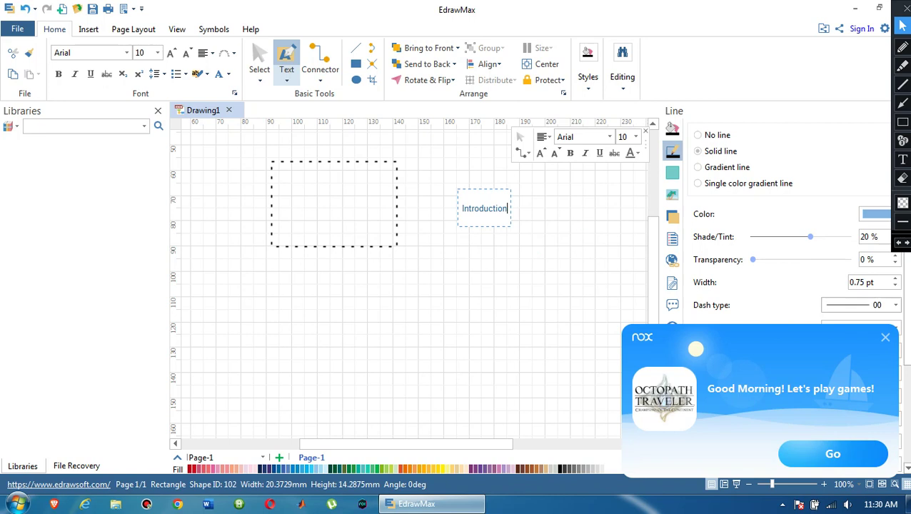
pyautogui.click(885, 337)
pyautogui.click(561, 303)
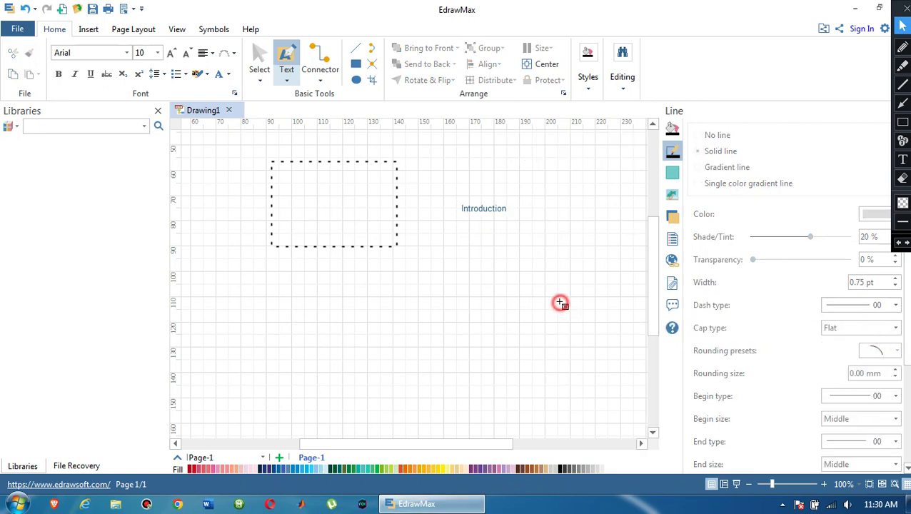
# - Format the "Introduction" text in the Algerian font at size 14
pyautogui.doubleClick(492, 209)
pyautogui.click(139, 53)
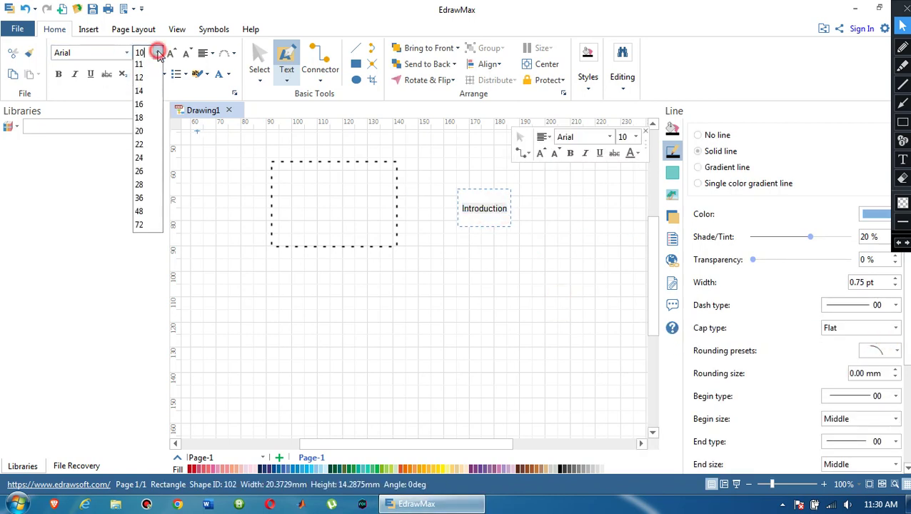
pyautogui.click(140, 148)
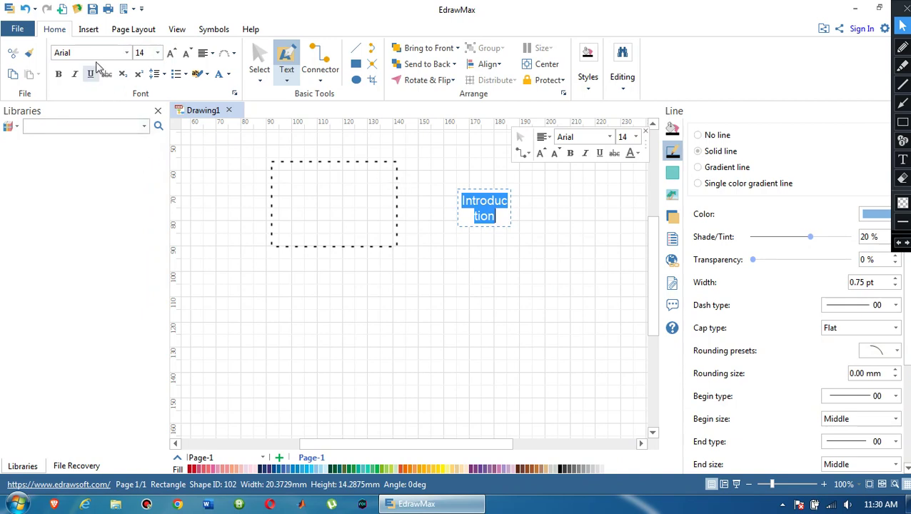
pyautogui.click(126, 52)
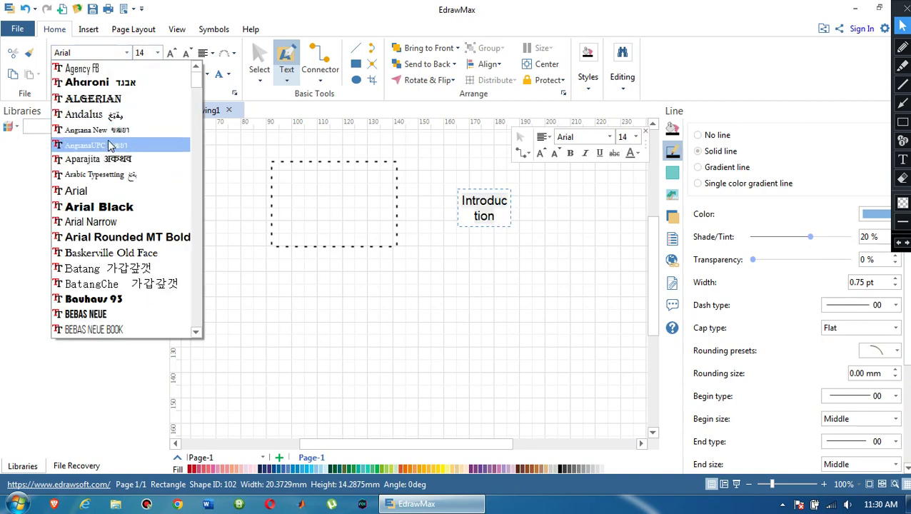
pyautogui.click(113, 99)
pyautogui.click(516, 272)
pyautogui.doubleClick(509, 209)
pyautogui.click(530, 213)
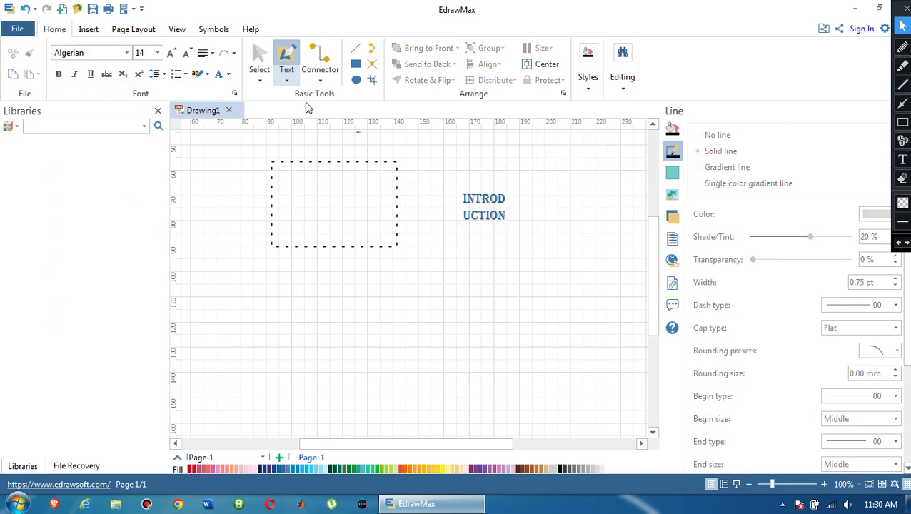
# - Widen the "Introduction" text box to about 37 mm so the word fits on one line, and deselect it
pyautogui.click(260, 64)
pyautogui.click(500, 213)
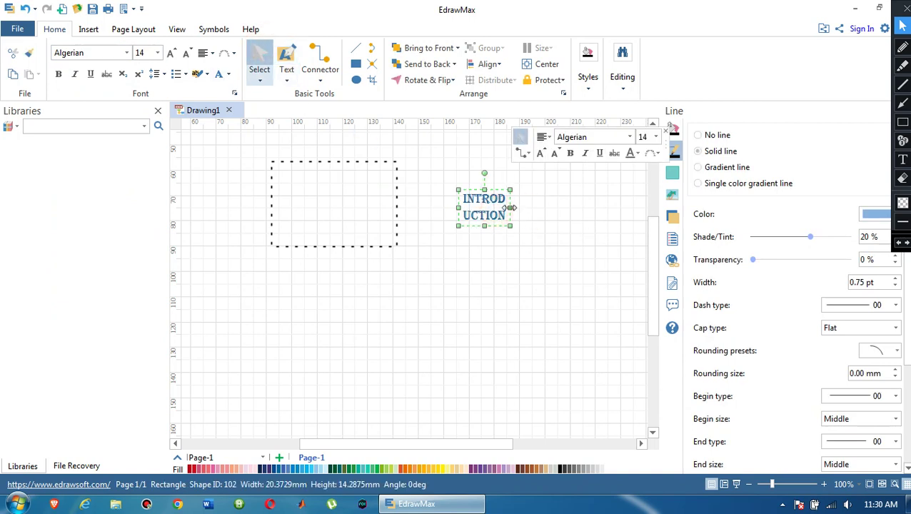
pyautogui.moveTo(510, 207); pyautogui.dragTo(554, 206)
pyautogui.click(549, 270)
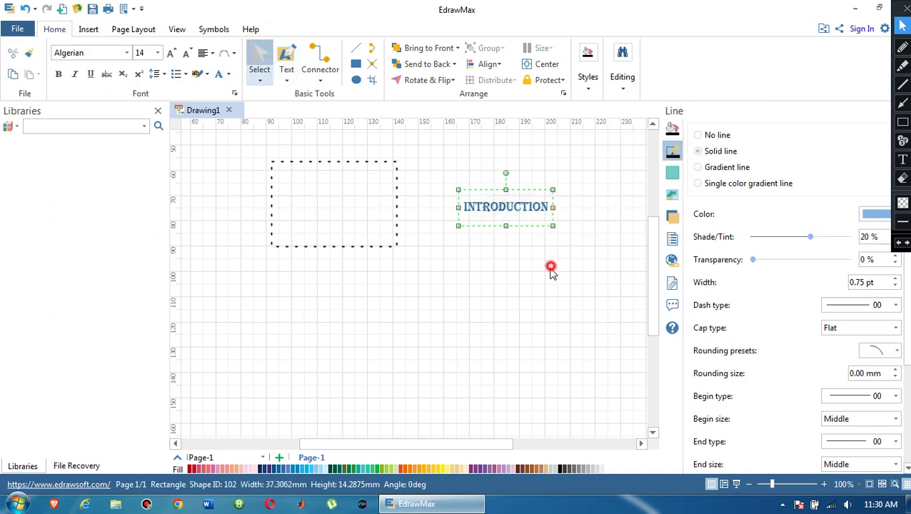
# - Examine the insert commands, the page setup options for units, orientation and page size, and the view display options
pyautogui.click(88, 30)
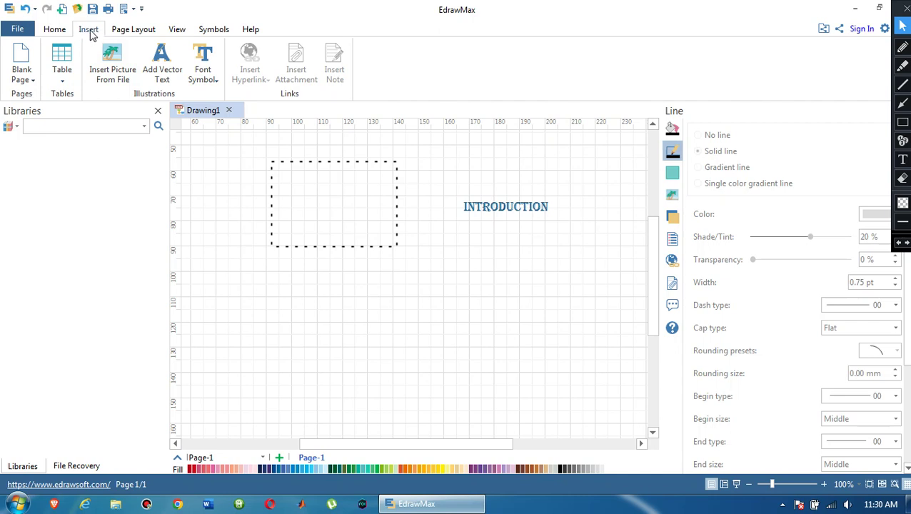
pyautogui.click(143, 31)
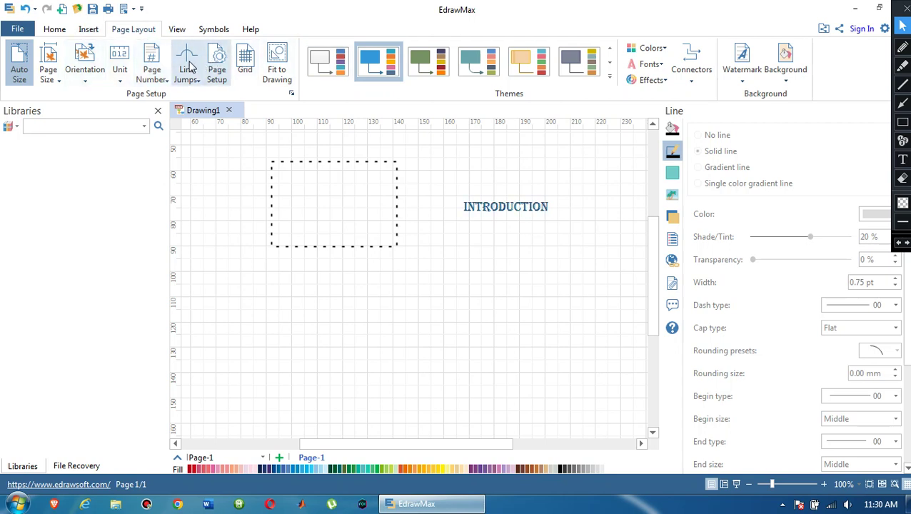
pyautogui.click(120, 74)
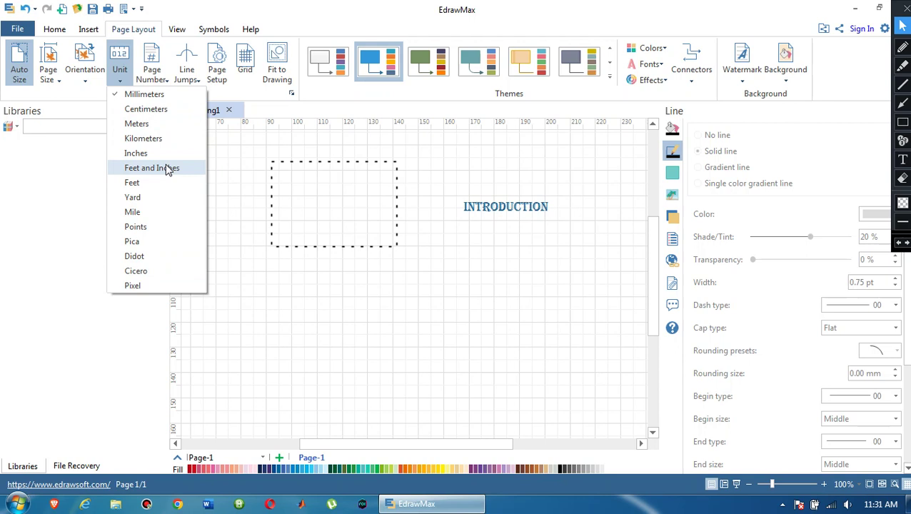
pyautogui.click(265, 311)
pyautogui.click(91, 85)
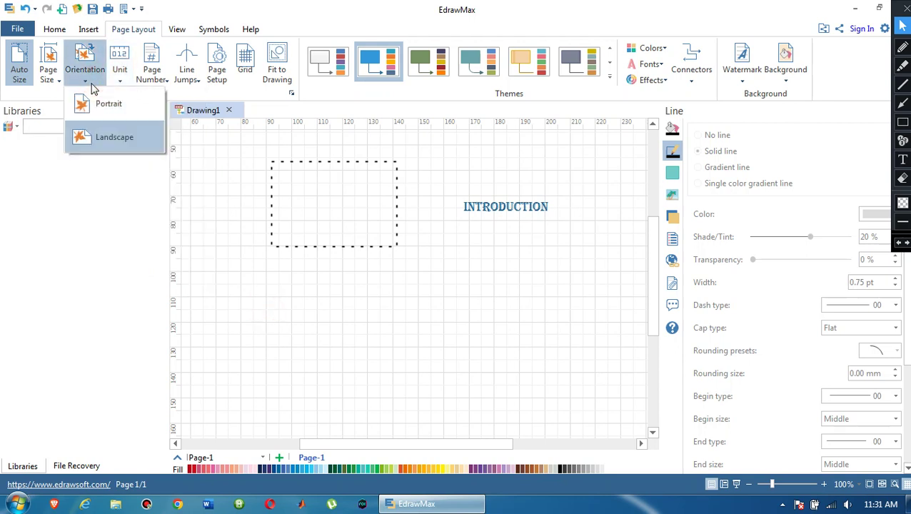
pyautogui.click(89, 83)
pyautogui.click(49, 82)
pyautogui.click(48, 81)
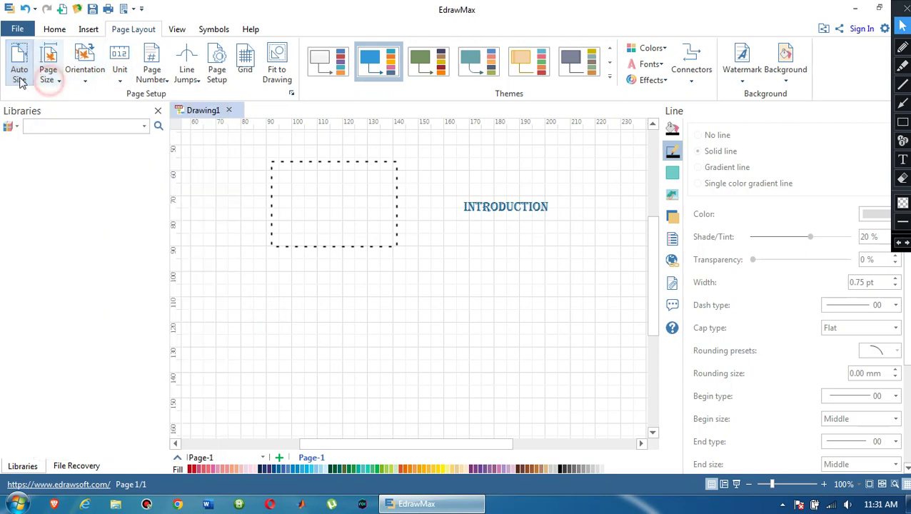
pyautogui.click(20, 68)
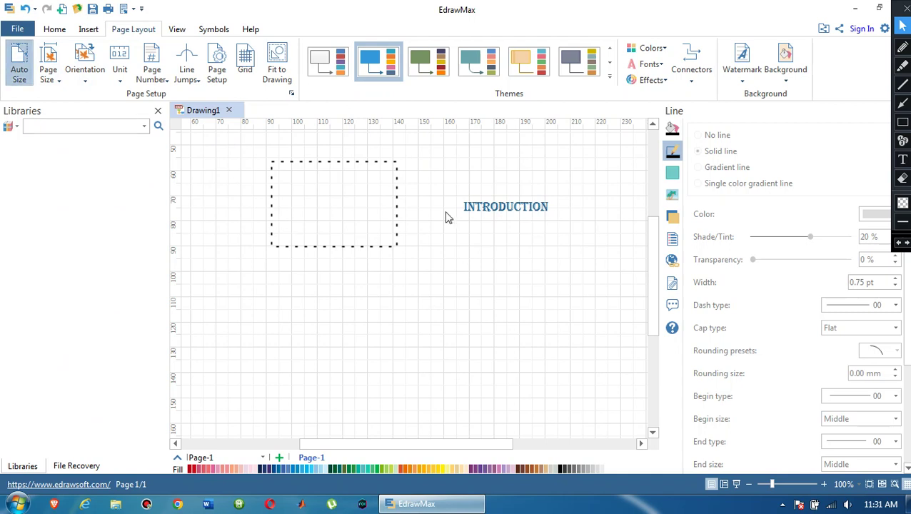
pyautogui.click(178, 30)
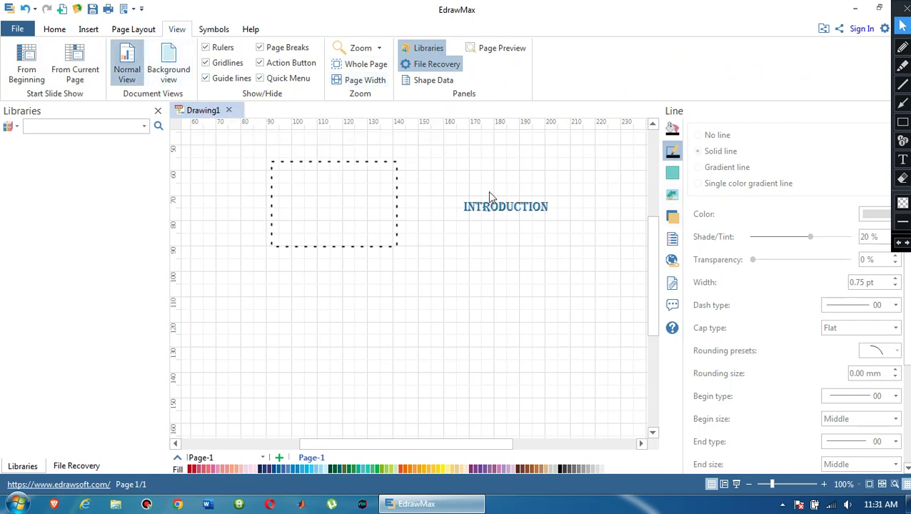
# - Draw a slightly rising straight line about 68 mm wide and 9 mm high below the dotted rectangle
pyautogui.click(214, 29)
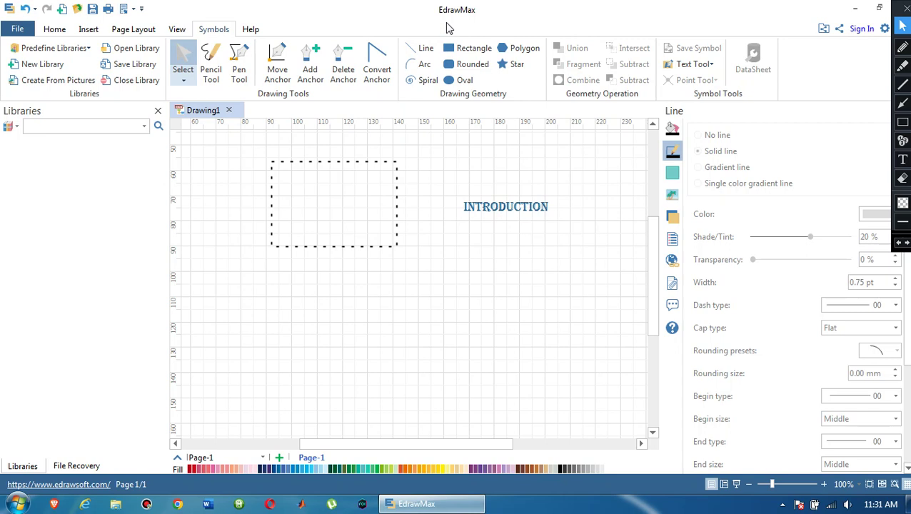
pyautogui.click(414, 48)
pyautogui.moveTo(330, 330); pyautogui.dragTo(502, 309)
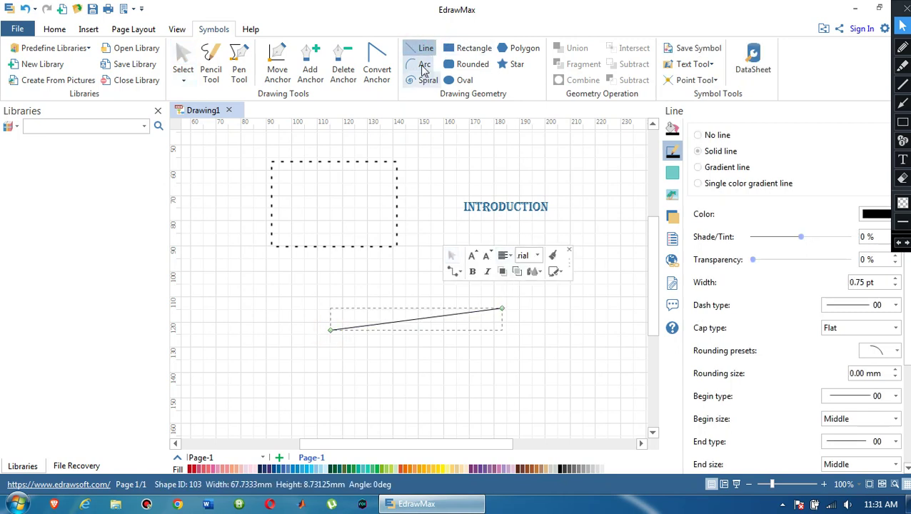
# - Draw an arc about 44 mm by 41 mm below the dotted rectangle and a spiral about 30 mm by 32 mm below the "Introduction" text
pyautogui.click(419, 64)
pyautogui.moveTo(250, 383)
pyautogui.mouseDown()
pyautogui.moveTo(346, 282)
pyautogui.moveTo(361, 281)
pyautogui.mouseUp()
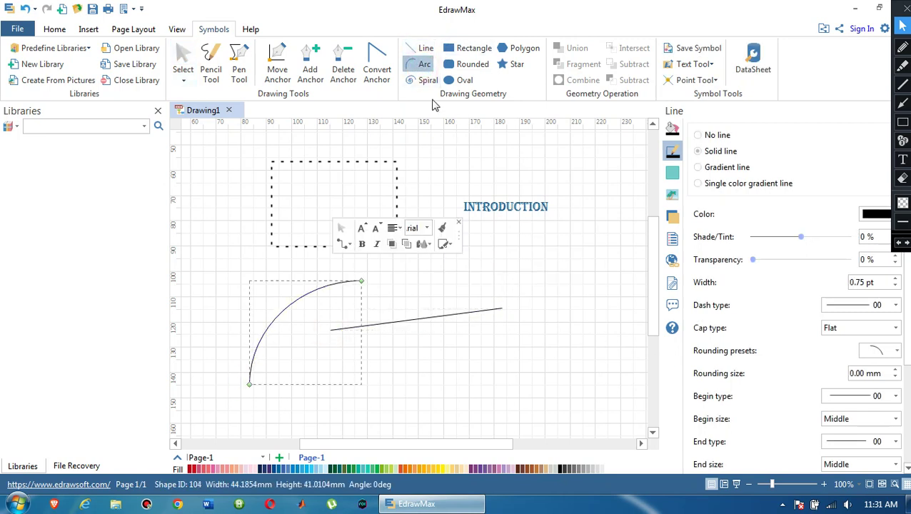
pyautogui.click(427, 80)
pyautogui.moveTo(543, 296); pyautogui.dragTo(573, 319)
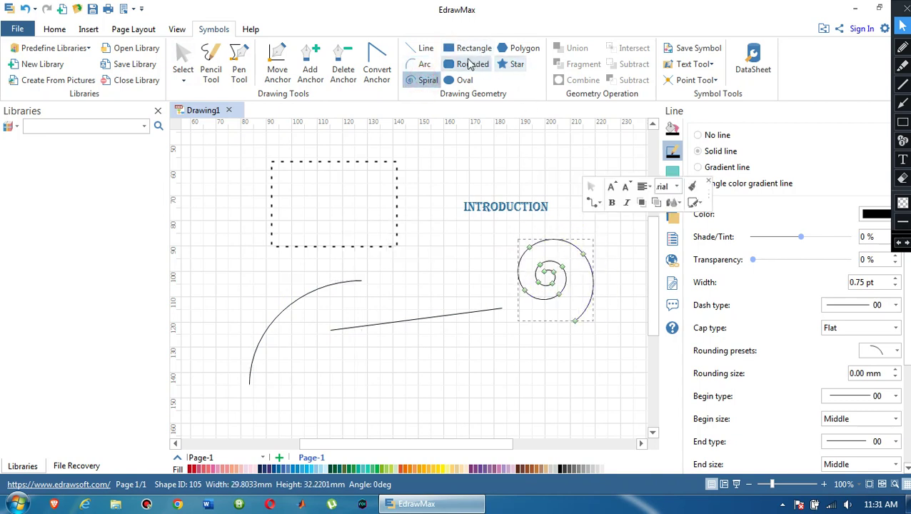
# - Draw a rounded rectangle above the "Introduction" text and an oval about 13 mm by 12 mm between that text and the dotted rectangle
pyautogui.click(469, 63)
pyautogui.moveTo(465, 135); pyautogui.dragTo(516, 164)
pyautogui.click(461, 80)
pyautogui.moveTo(415, 182); pyautogui.dragTo(450, 214)
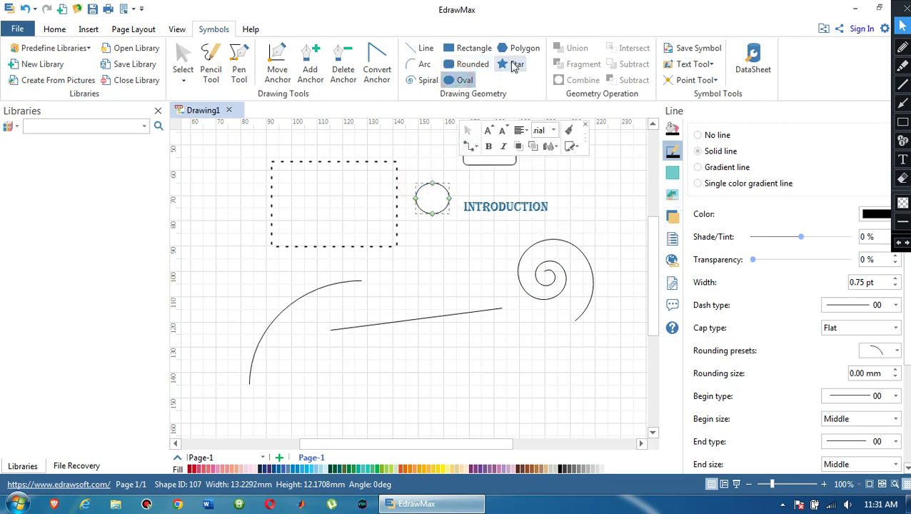
# - Draw a polygon about 20 mm by 22 mm left of the dotted rectangle and a star about 26 mm by 26 mm beside the rounded rectangle
pyautogui.click(515, 49)
pyautogui.moveTo(182, 157); pyautogui.dragTo(225, 213)
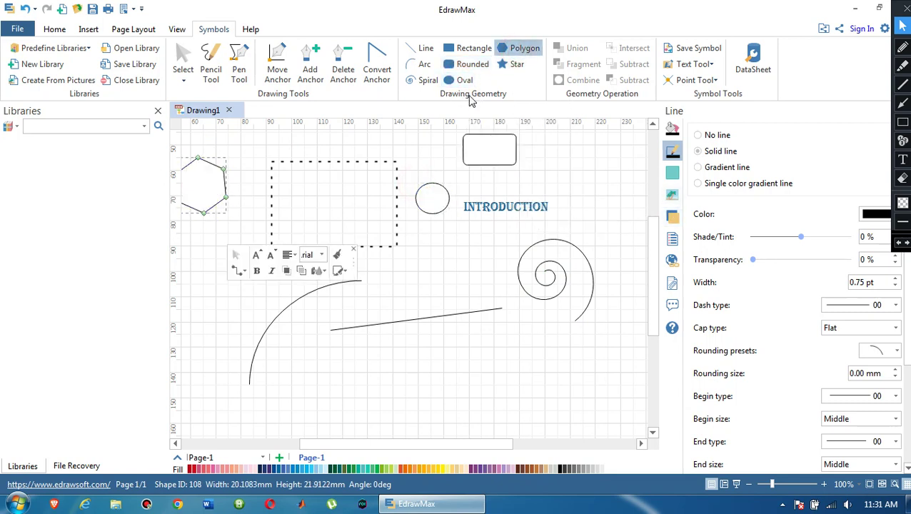
pyautogui.click(517, 64)
pyautogui.moveTo(566, 169); pyautogui.dragTo(597, 188)
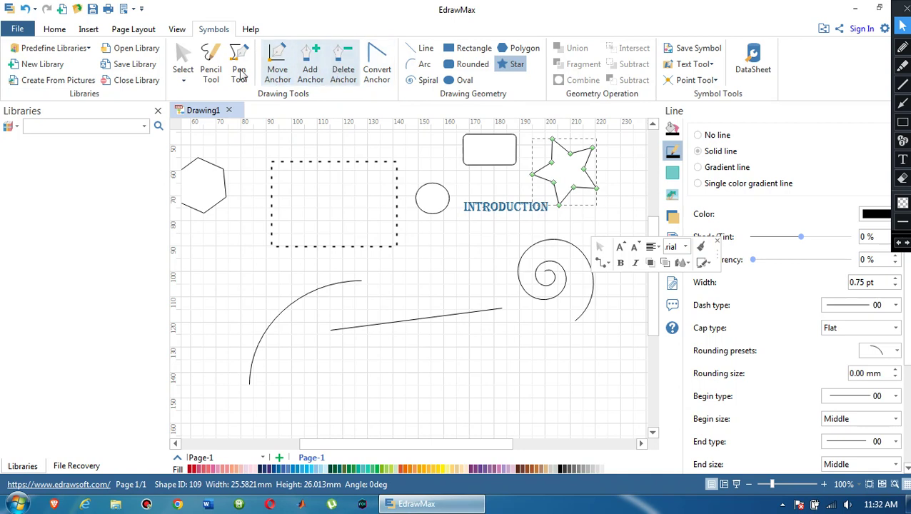
pyautogui.click(318, 66)
pyautogui.click(341, 64)
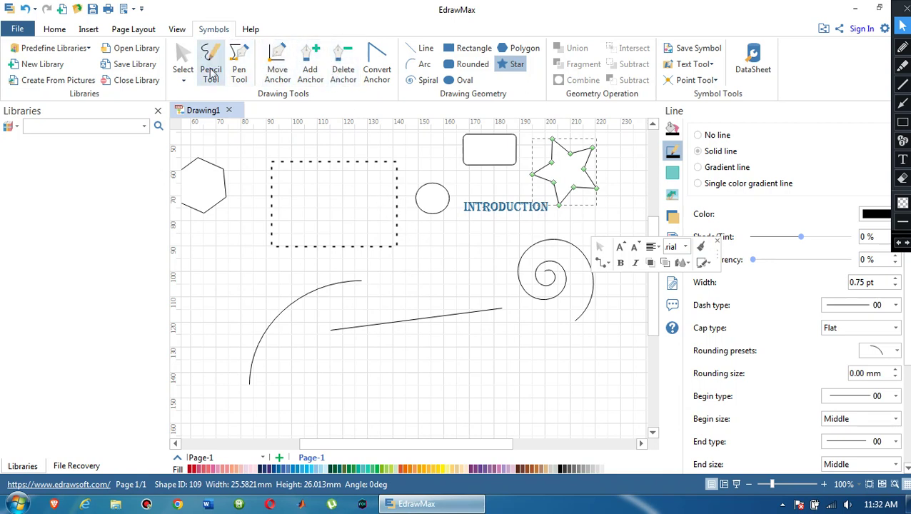
# - Select the arc and add two anchor points along its upper half
pyautogui.click(53, 29)
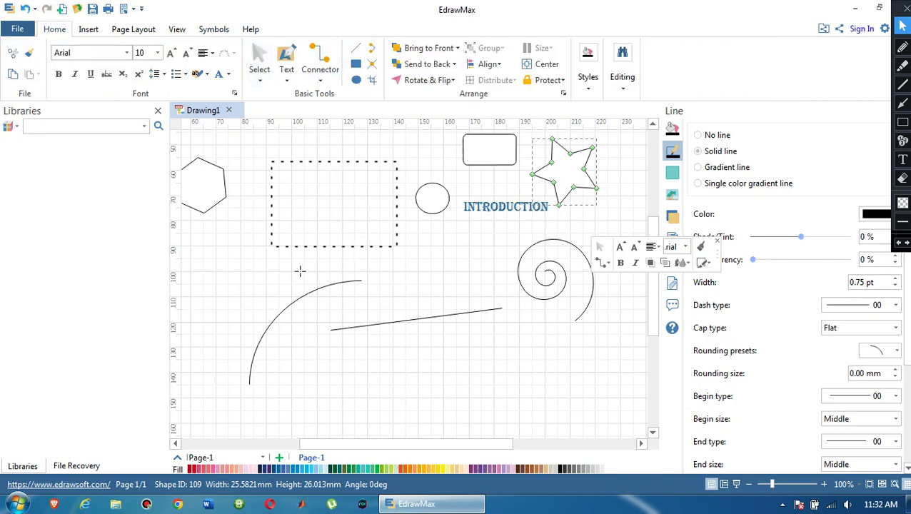
pyautogui.click(259, 60)
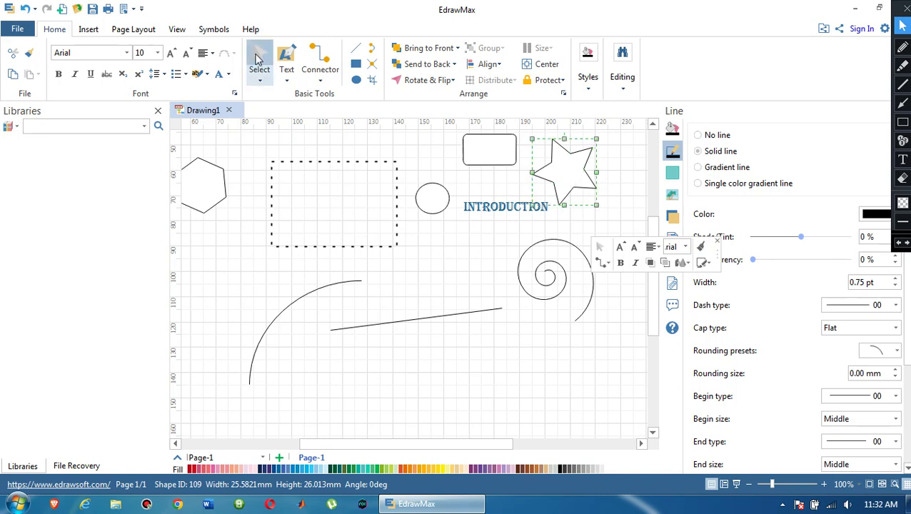
pyautogui.click(212, 28)
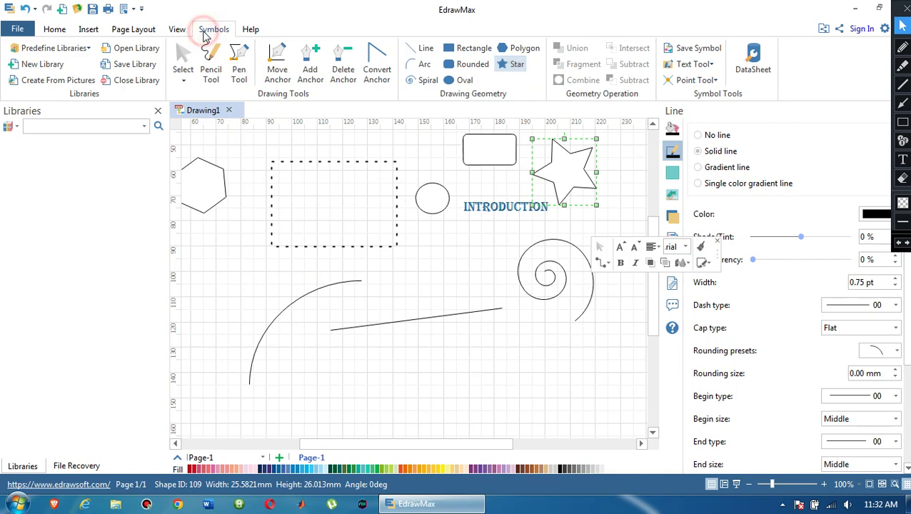
pyautogui.click(310, 291)
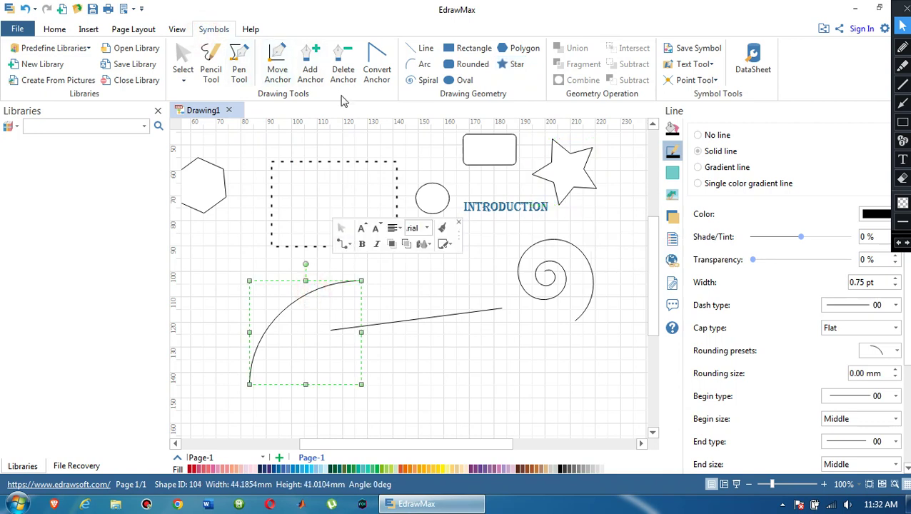
pyautogui.click(310, 63)
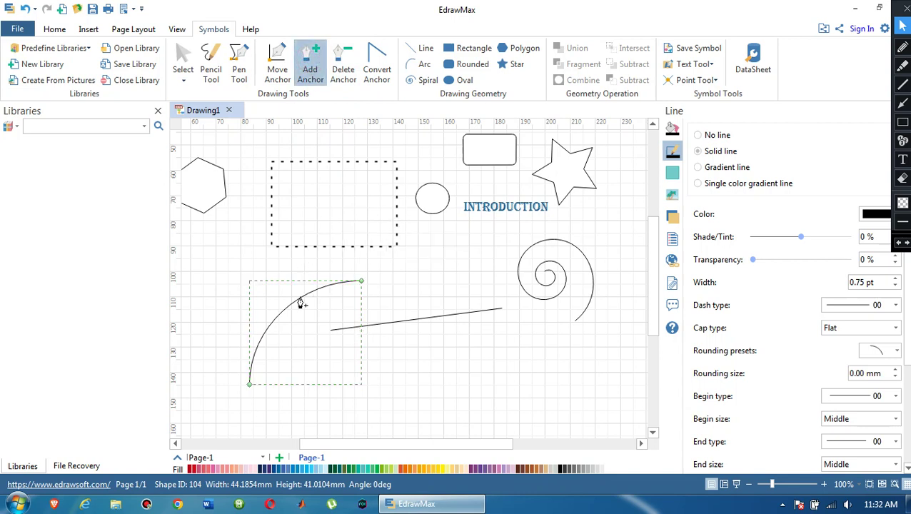
pyautogui.click(300, 300)
pyautogui.click(319, 289)
pyautogui.click(305, 300)
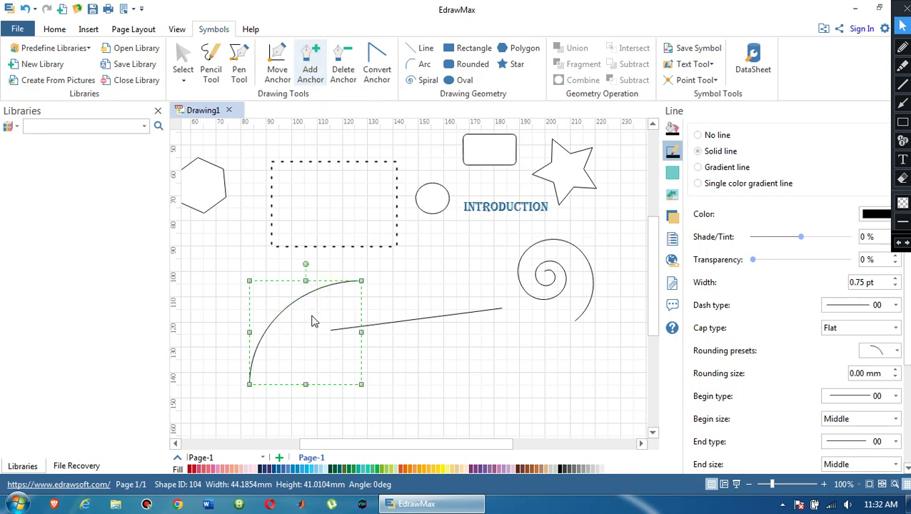
# - Reshape the arc by moving its two added anchor points and extending the lower anchor's curve handle outward to the left
pyautogui.click(301, 301)
pyautogui.click(305, 294)
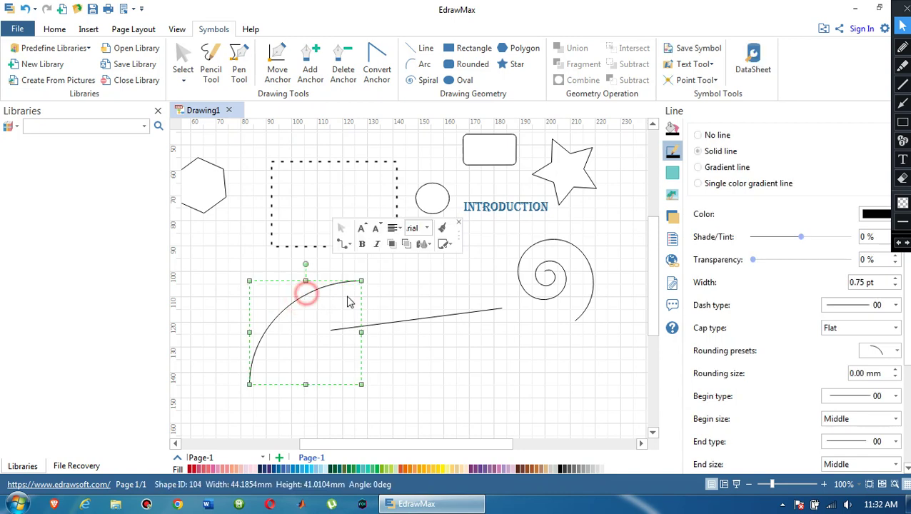
pyautogui.click(310, 65)
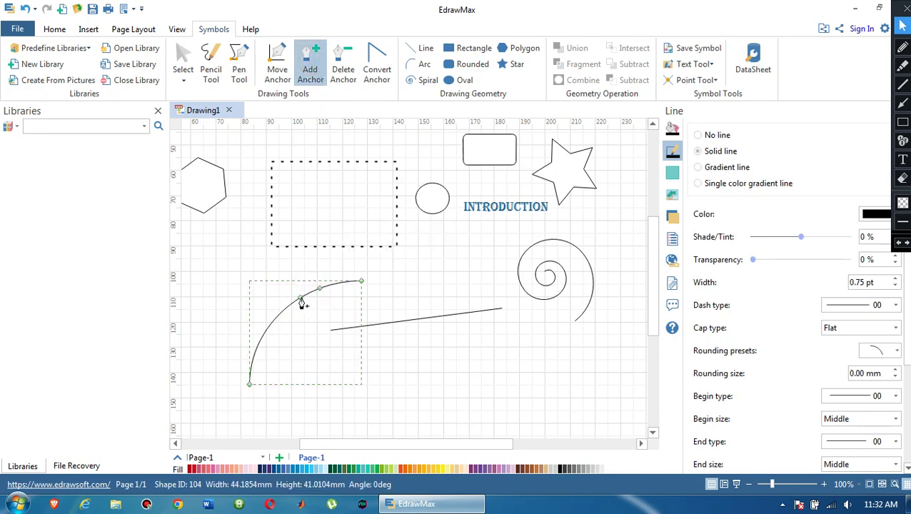
pyautogui.click(282, 66)
pyautogui.moveTo(301, 300)
pyautogui.mouseDown()
pyautogui.moveTo(251, 283)
pyautogui.moveTo(291, 317)
pyautogui.moveTo(292, 274)
pyautogui.moveTo(270, 303)
pyautogui.moveTo(296, 275)
pyautogui.moveTo(287, 306)
pyautogui.mouseUp()
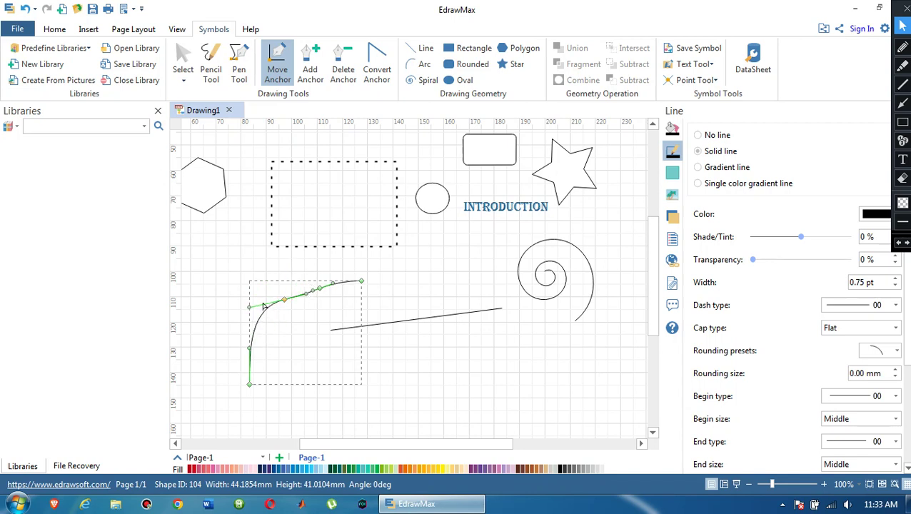
pyautogui.moveTo(249, 310); pyautogui.dragTo(226, 307)
pyautogui.click(319, 289)
pyautogui.moveTo(320, 290)
pyautogui.mouseDown()
pyautogui.moveTo(308, 254)
pyautogui.moveTo(339, 305)
pyautogui.moveTo(311, 255)
pyautogui.moveTo(324, 274)
pyautogui.mouseUp()
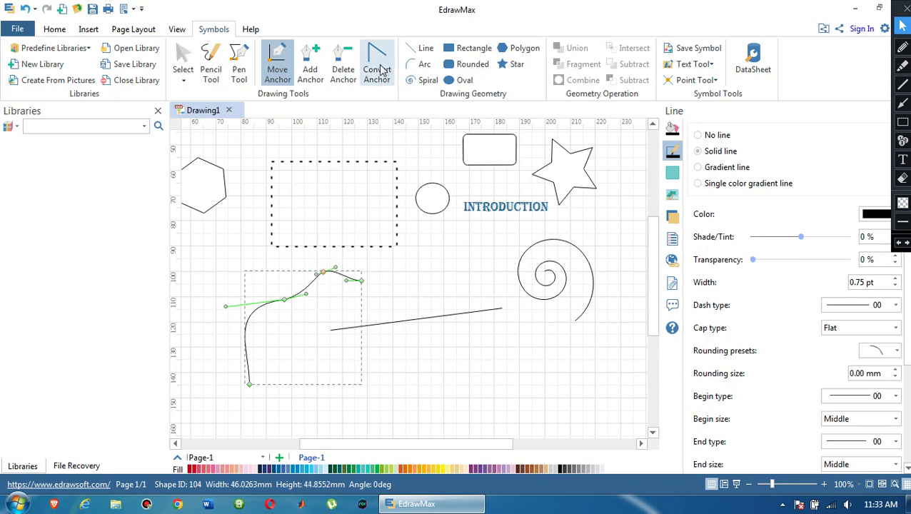
# - Delete the arc's upper added anchor point and move the arc so its upper end lies beneath the spiral
pyautogui.click(343, 70)
pyautogui.click(324, 274)
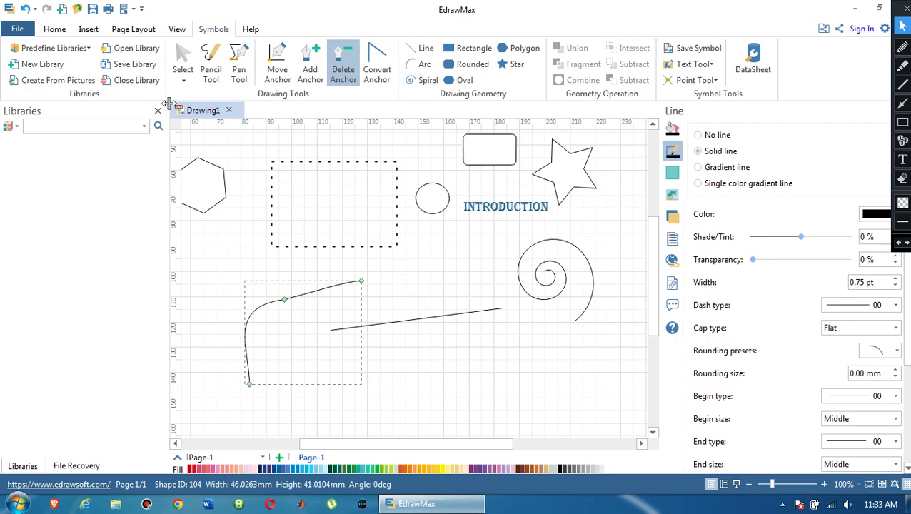
pyautogui.click(183, 64)
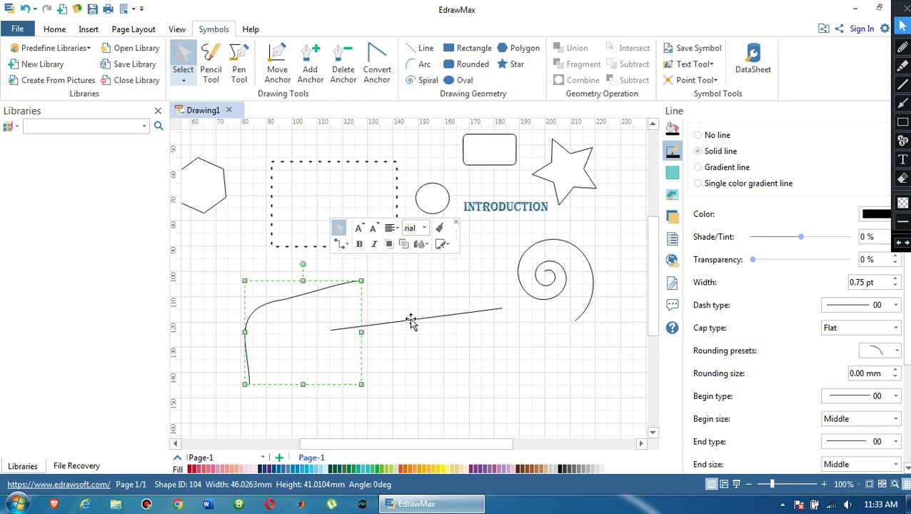
pyautogui.moveTo(329, 290); pyautogui.dragTo(546, 304)
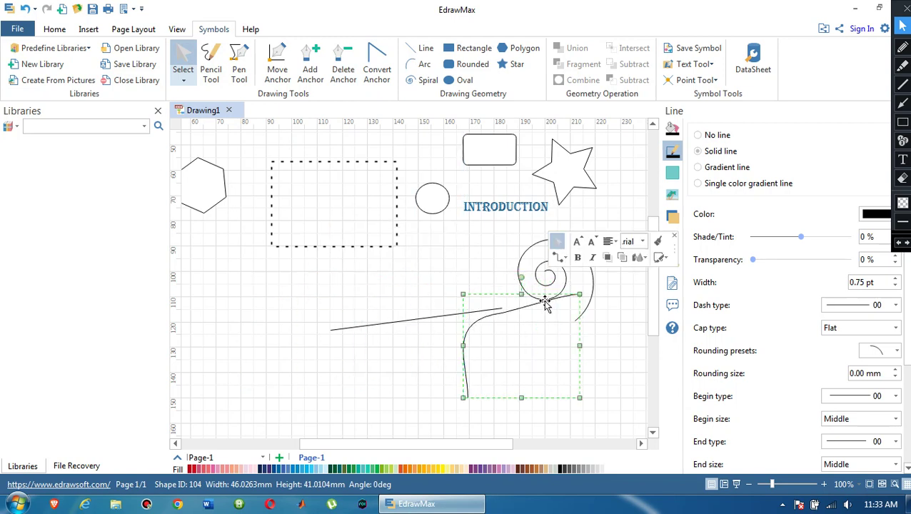
# - Move the arc's upper end anchor onto the spiral's outer end and its middle anchor onto the spiral's outer edge
pyautogui.click(280, 56)
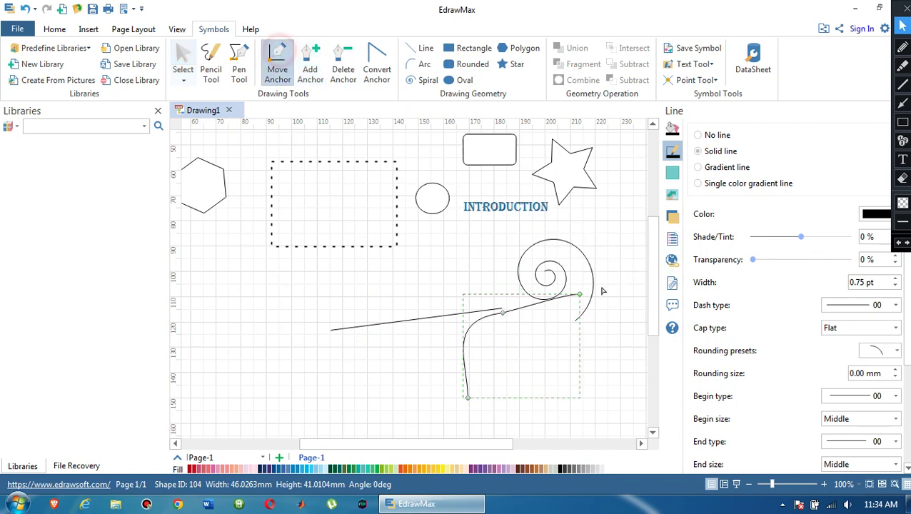
pyautogui.moveTo(580, 298); pyautogui.dragTo(576, 320)
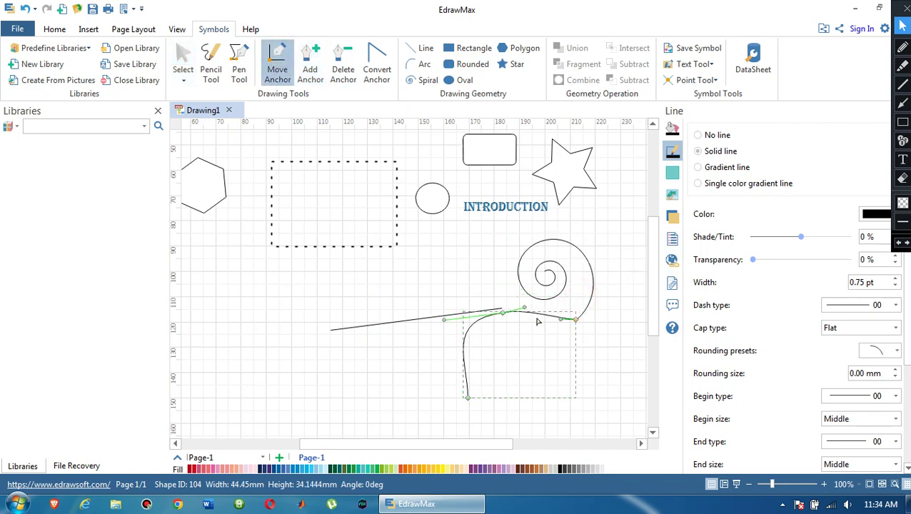
pyautogui.moveTo(504, 317); pyautogui.dragTo(615, 280)
pyautogui.moveTo(565, 320)
pyautogui.mouseDown()
pyautogui.moveTo(563, 351)
pyautogui.moveTo(582, 321)
pyautogui.mouseUp()
pyautogui.moveTo(615, 280); pyautogui.dragTo(594, 287)
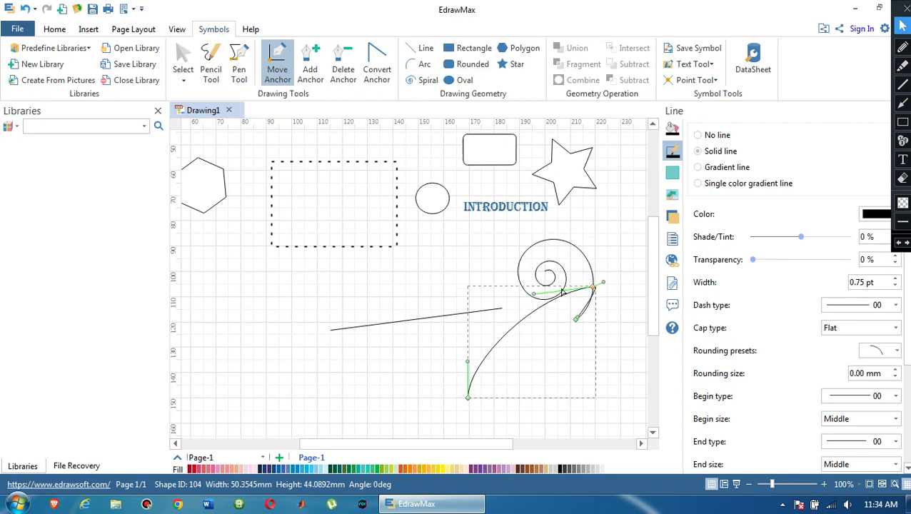
# - Bend the arc along the spiral's outer turn with its handles and move its lower end anchor inside the spiral's top
pyautogui.moveTo(537, 295); pyautogui.dragTo(597, 255)
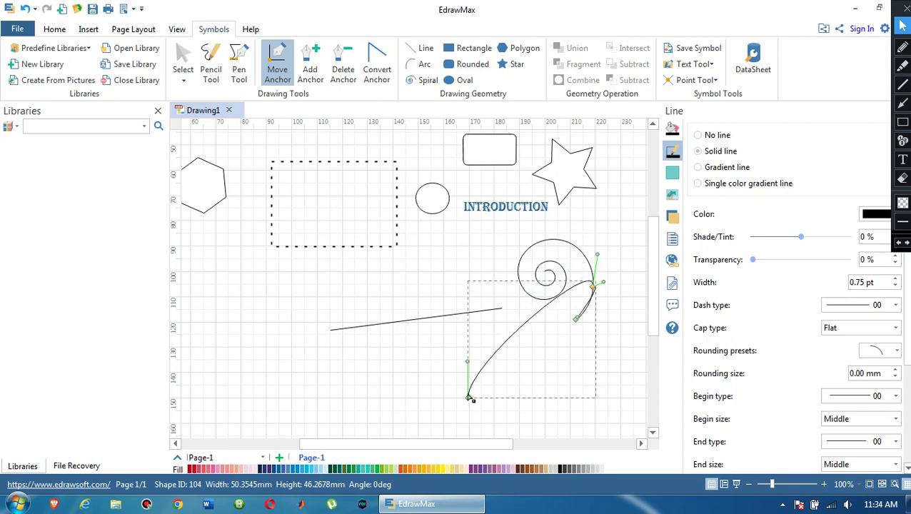
pyautogui.moveTo(470, 400); pyautogui.dragTo(556, 260)
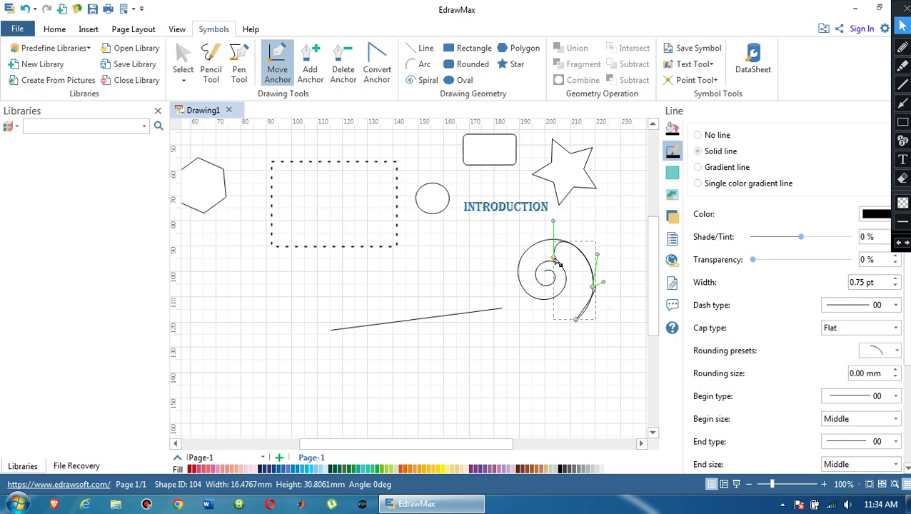
pyautogui.moveTo(553, 225); pyautogui.dragTo(552, 217)
pyautogui.moveTo(557, 262)
pyautogui.mouseDown()
pyautogui.moveTo(549, 266)
pyautogui.moveTo(553, 259)
pyautogui.mouseUp()
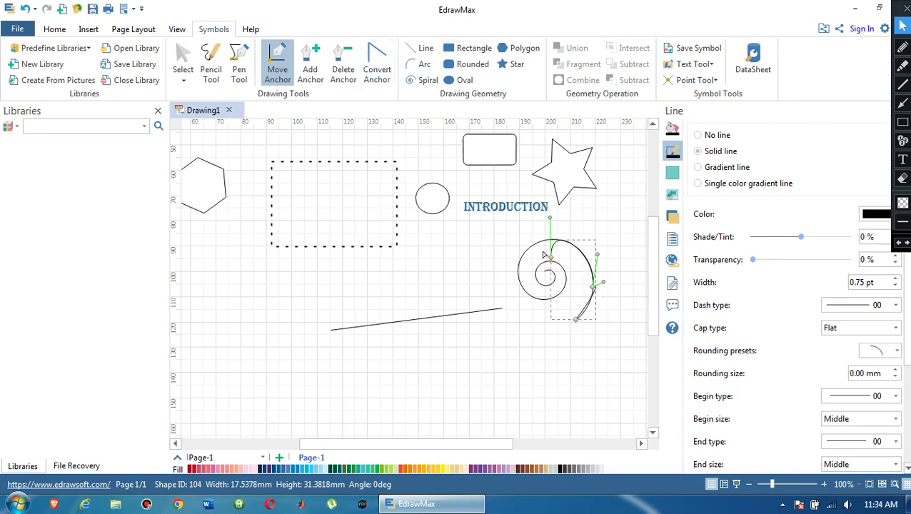
# - Add an anchor point to the arc near the spiral's outer end and shift it to follow the spiral's edge
pyautogui.click(310, 68)
pyautogui.click(584, 312)
pyautogui.click(279, 68)
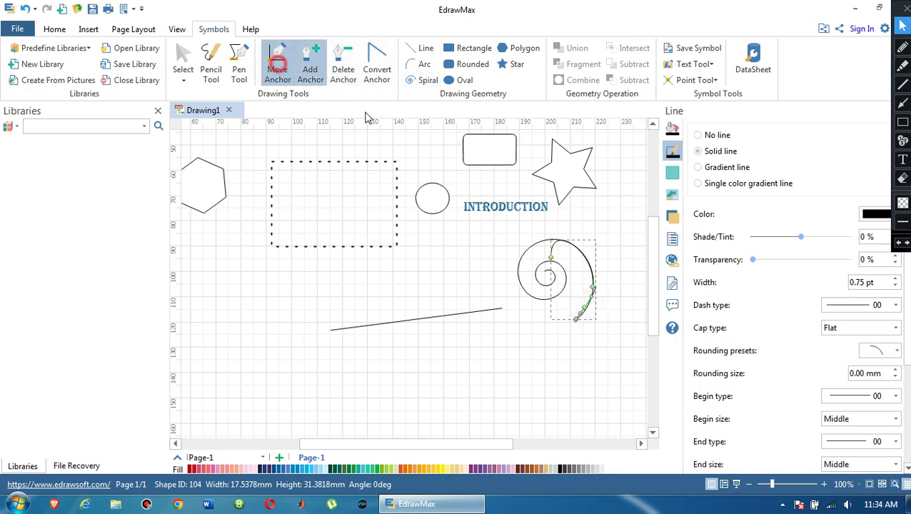
pyautogui.click(585, 309)
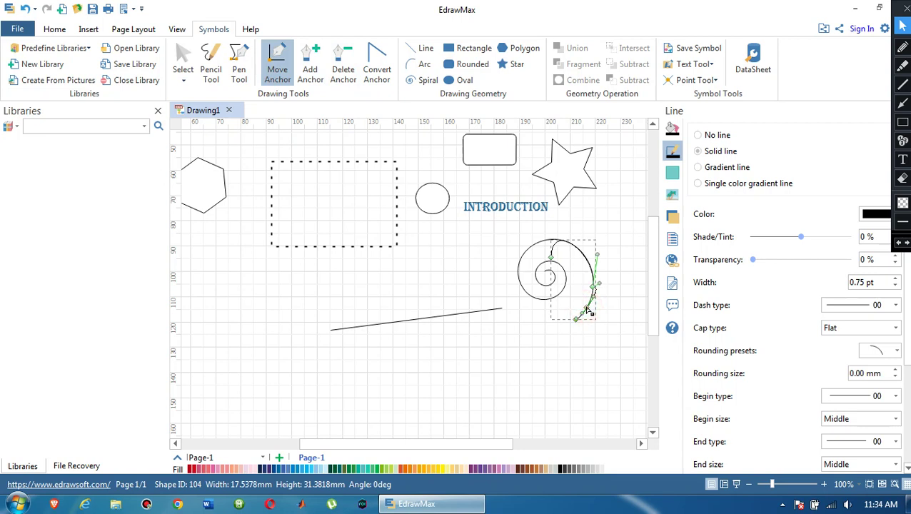
pyautogui.moveTo(587, 309); pyautogui.dragTo(585, 313)
pyautogui.click(598, 286)
pyautogui.click(618, 304)
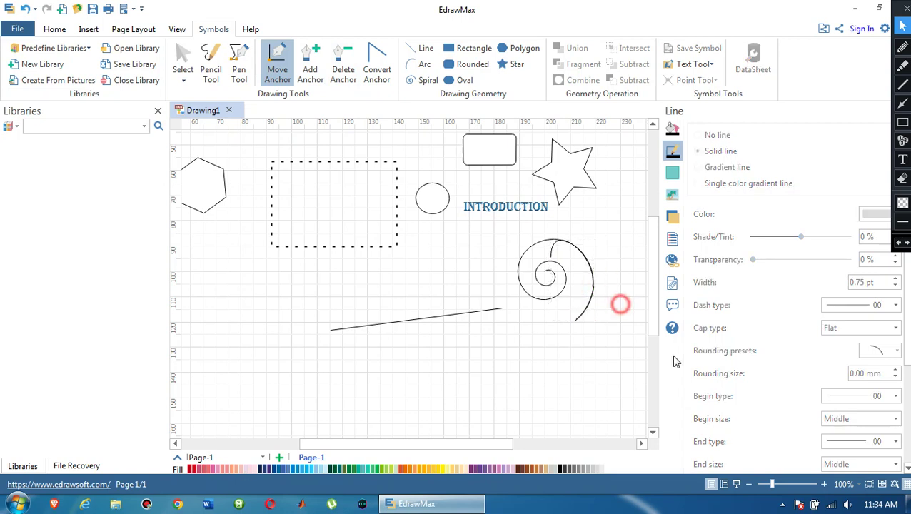
# - Examine up close how well the reshaped arc follows the spiral's outer edge
pyautogui.scroll(2, 565, 293)
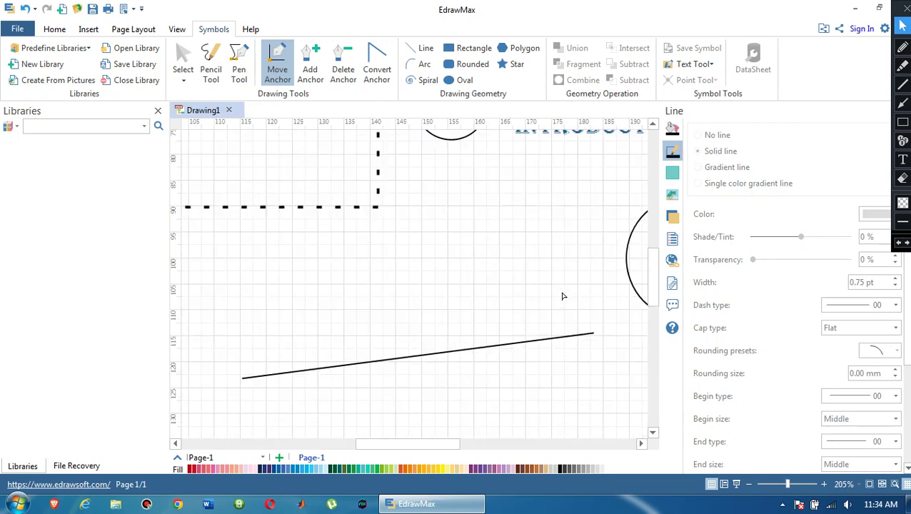
pyautogui.moveTo(418, 444); pyautogui.dragTo(495, 443)
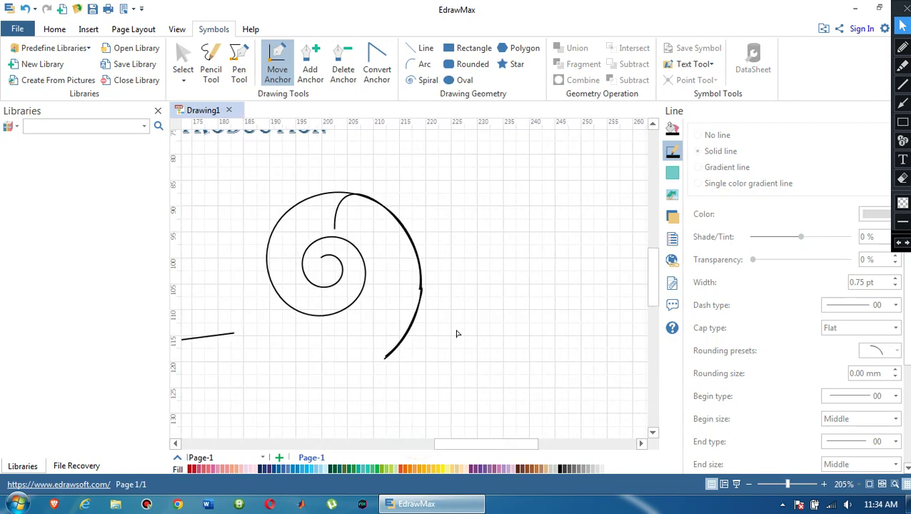
pyautogui.scroll(1, 429, 307)
pyautogui.scroll(3, 430, 308)
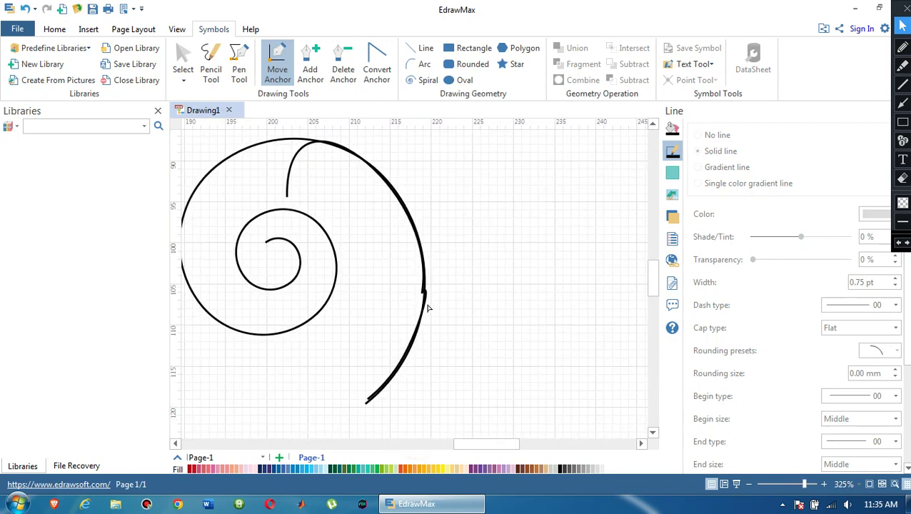
pyautogui.scroll(-3, 393, 291)
pyautogui.scroll(2, 392, 290)
pyautogui.scroll(-2, 393, 291)
pyautogui.scroll(1, 368, 285)
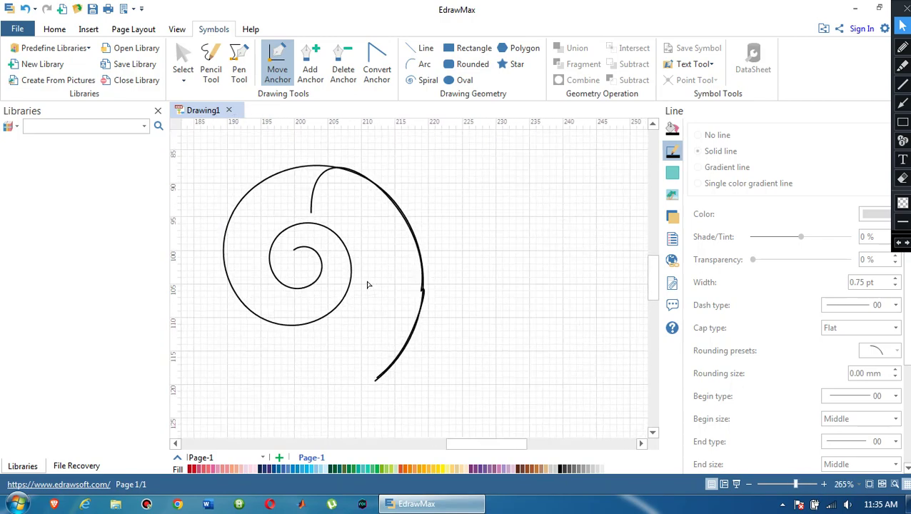
pyautogui.scroll(1, 403, 296)
# - Select the reshaped arc and nudge its middle anchor point closer to the spiral's outer edge
pyautogui.click(420, 312)
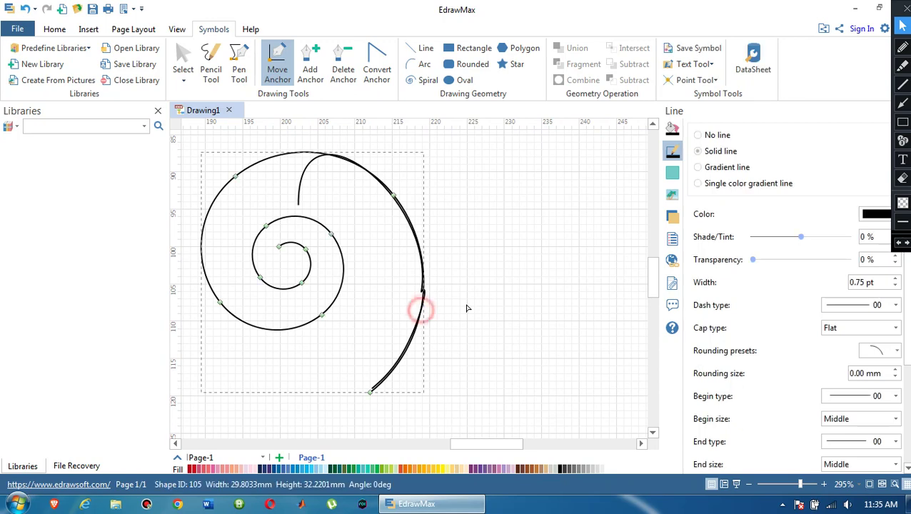
pyautogui.click(485, 216)
pyautogui.click(402, 208)
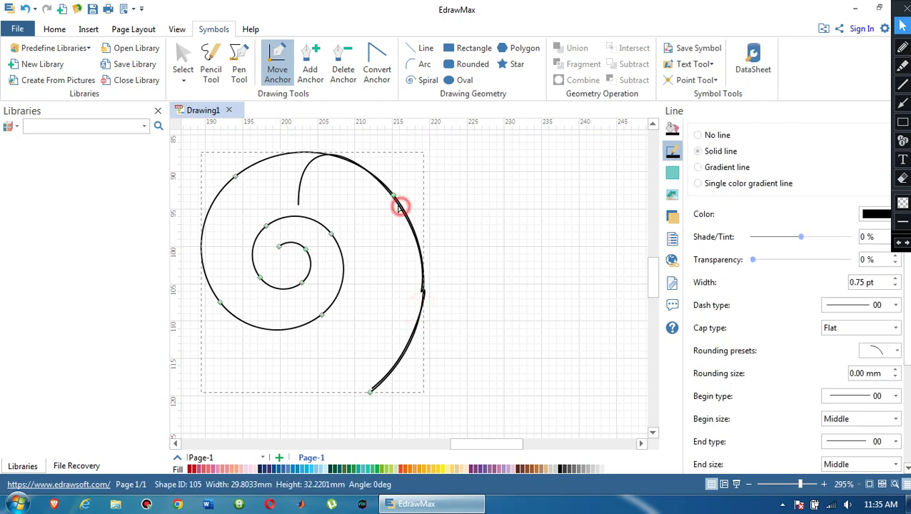
pyautogui.scroll(-1, 432, 286)
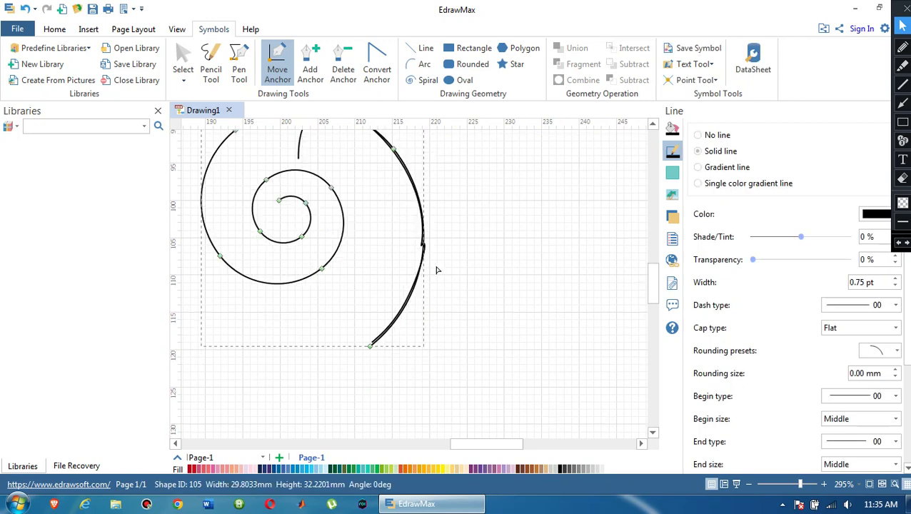
pyautogui.scroll(1, 437, 270)
pyautogui.click(299, 200)
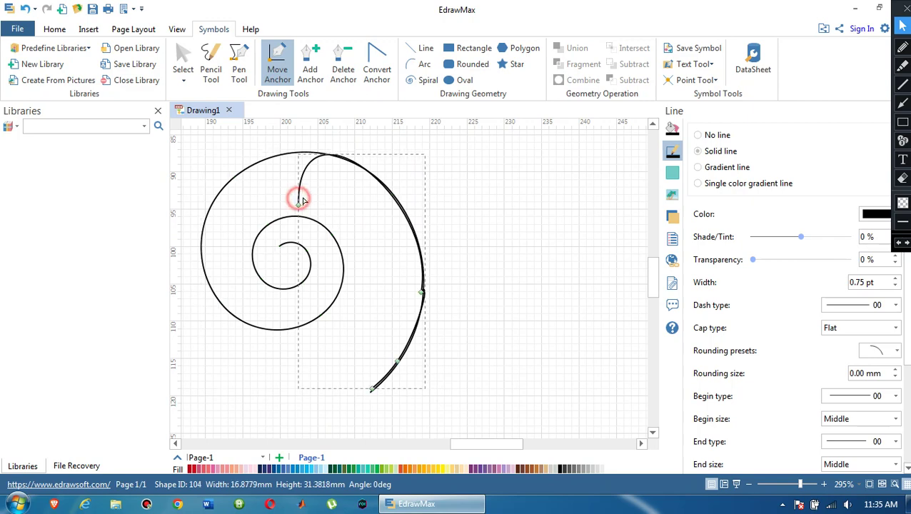
pyautogui.scroll(-1, 486, 249)
pyautogui.moveTo(423, 248)
pyautogui.mouseDown()
pyautogui.moveTo(429, 230)
pyautogui.moveTo(427, 247)
pyautogui.mouseUp()
pyautogui.click(467, 255)
# - Draw a short horizontal freehand line and a looping freehand curve about 17 mm by 19 mm beside the spiral with the Pencil tool
pyautogui.scroll(4, 497, 293)
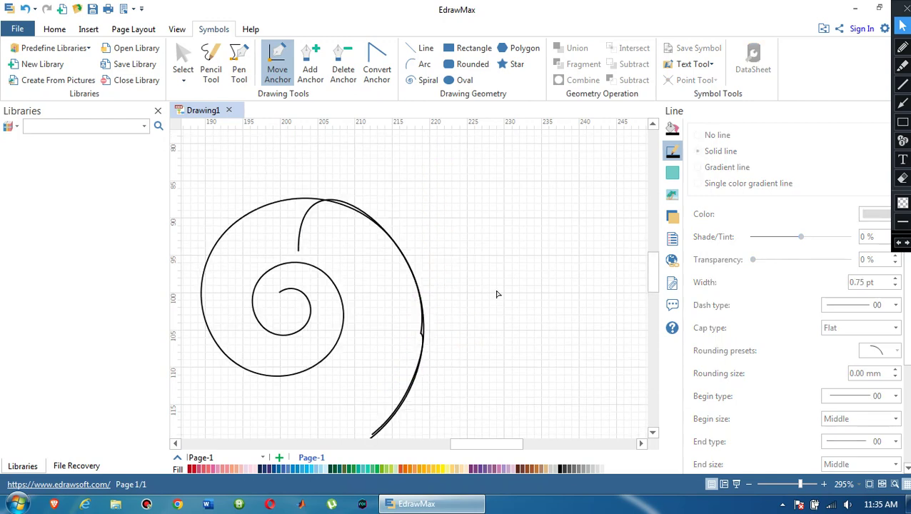
pyautogui.scroll(-4, 486, 292)
pyautogui.scroll(-3, 400, 271)
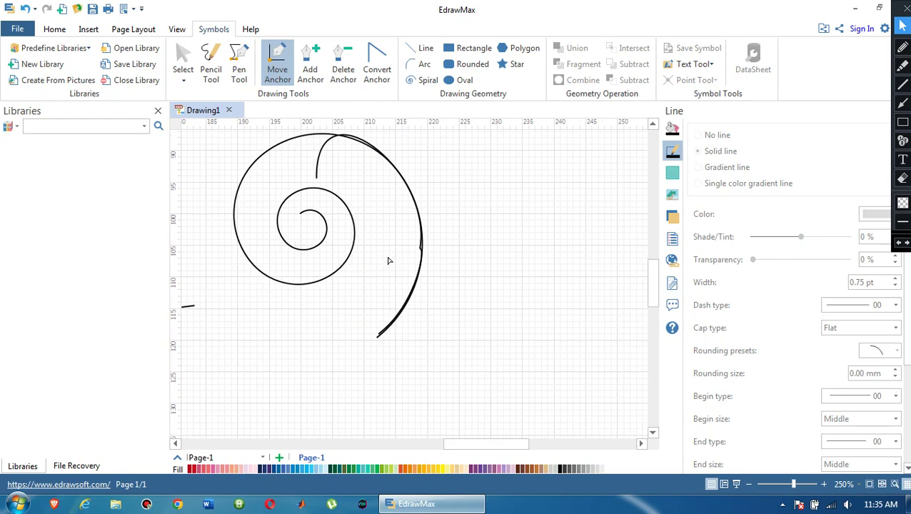
pyautogui.click(210, 69)
pyautogui.moveTo(460, 219); pyautogui.dragTo(522, 219)
pyautogui.moveTo(502, 258)
pyautogui.mouseDown()
pyautogui.moveTo(550, 248)
pyautogui.moveTo(488, 269)
pyautogui.moveTo(470, 315)
pyautogui.moveTo(530, 349)
pyautogui.moveTo(507, 355)
pyautogui.mouseUp()
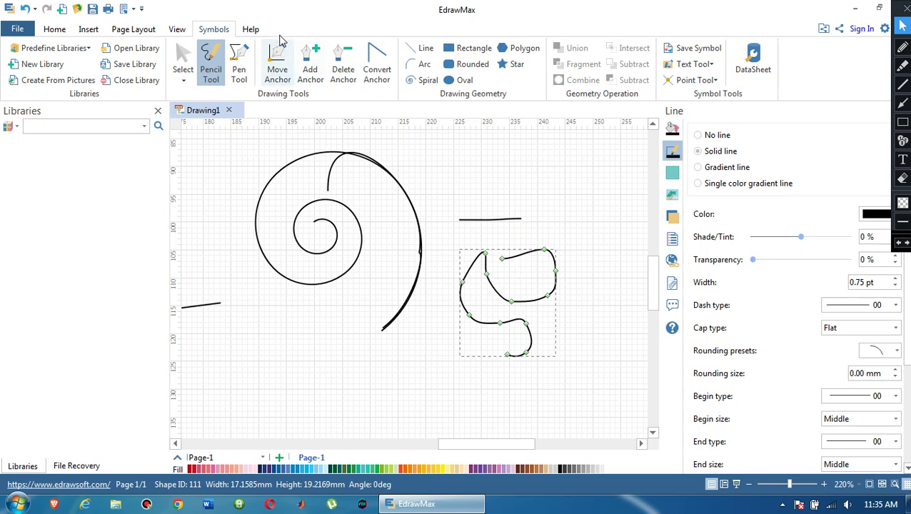
# - Reshape the looping freehand curve by moving one inner anchor point to the right and one outer-left anchor point up and left
pyautogui.click(282, 63)
pyautogui.moveTo(487, 273); pyautogui.dragTo(524, 263)
pyautogui.moveTo(464, 287); pyautogui.dragTo(448, 255)
# - Draw a closed 12-corner shape about 27 mm by 28 mm over the spiral's lower part with the Pen tool and shift it down and left
pyautogui.click(239, 66)
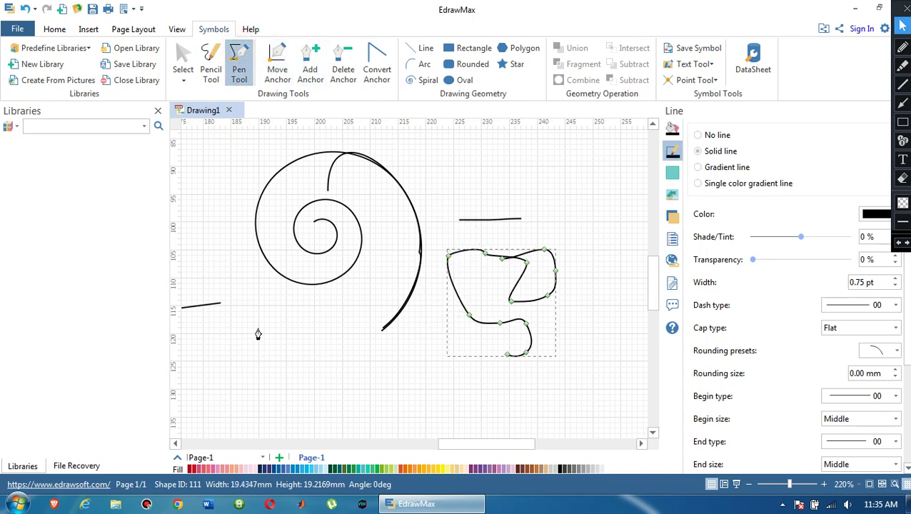
pyautogui.click(239, 380)
pyautogui.click(290, 340)
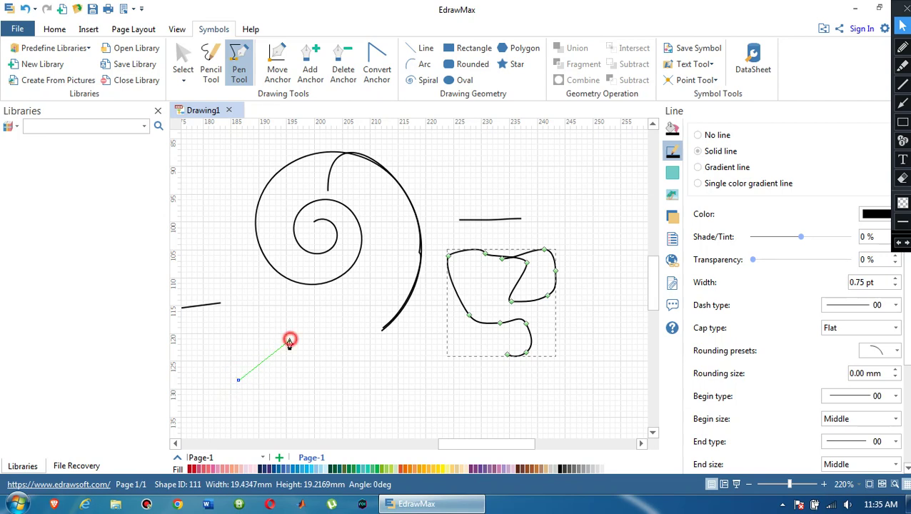
pyautogui.click(320, 363)
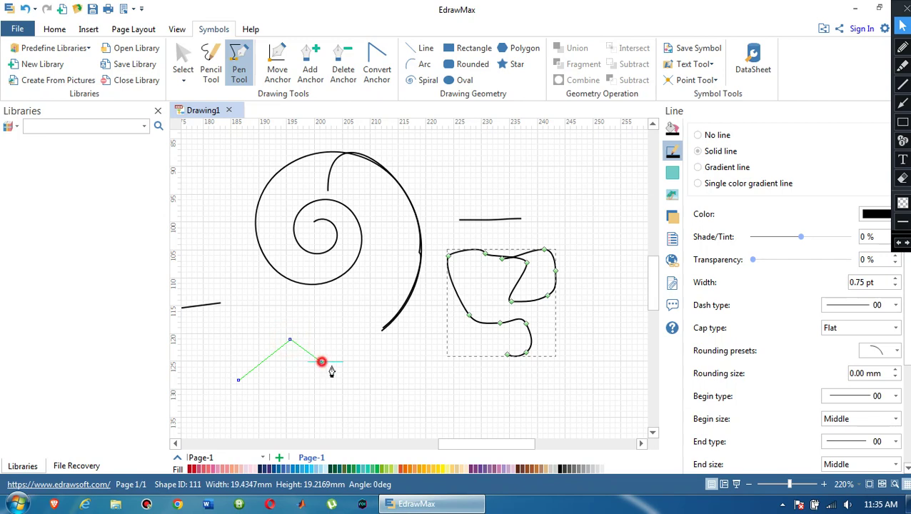
pyautogui.click(375, 364)
pyautogui.click(331, 316)
pyautogui.click(286, 305)
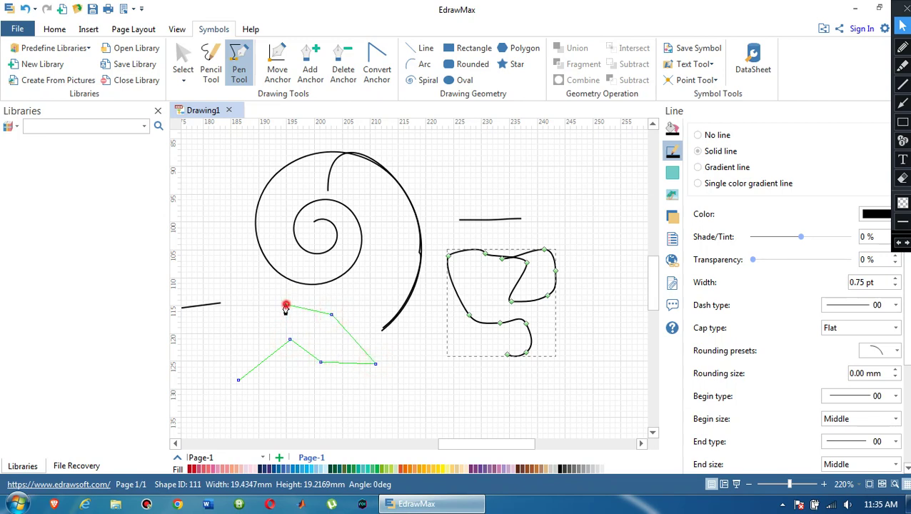
pyautogui.click(363, 296)
pyautogui.click(388, 249)
pyautogui.click(312, 227)
pyautogui.click(238, 233)
pyautogui.click(246, 295)
pyautogui.click(287, 278)
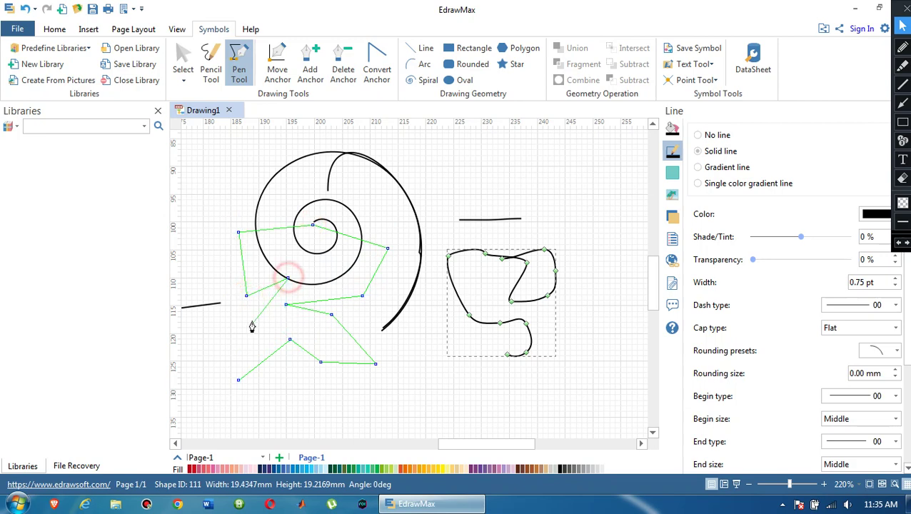
pyautogui.click(238, 380)
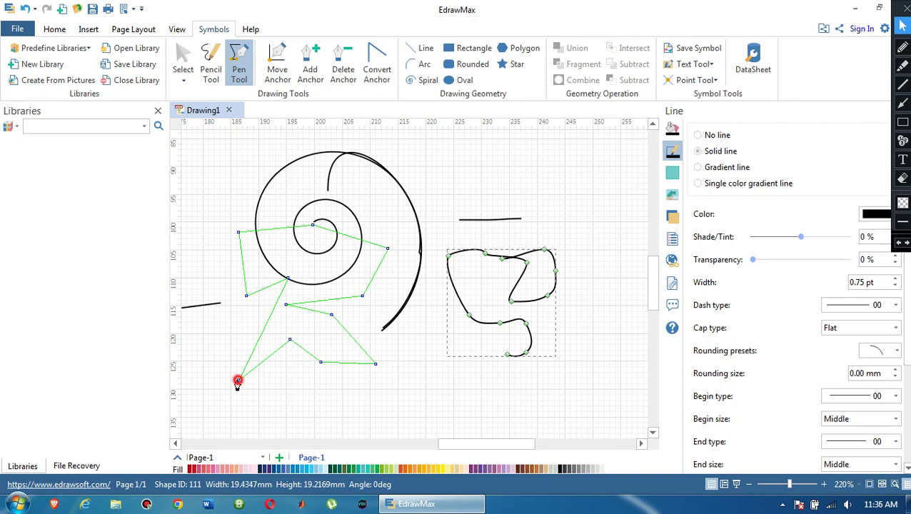
pyautogui.click(238, 381)
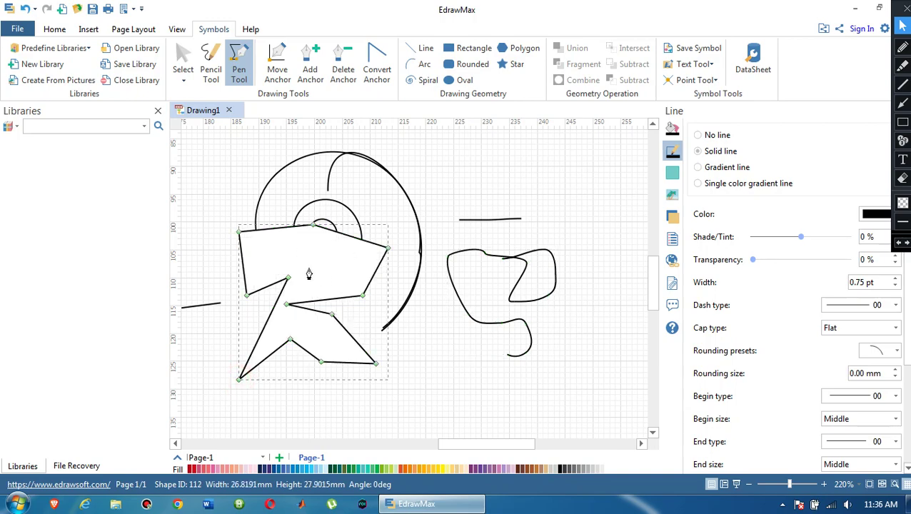
pyautogui.moveTo(307, 274); pyautogui.dragTo(292, 299)
pyautogui.click(444, 372)
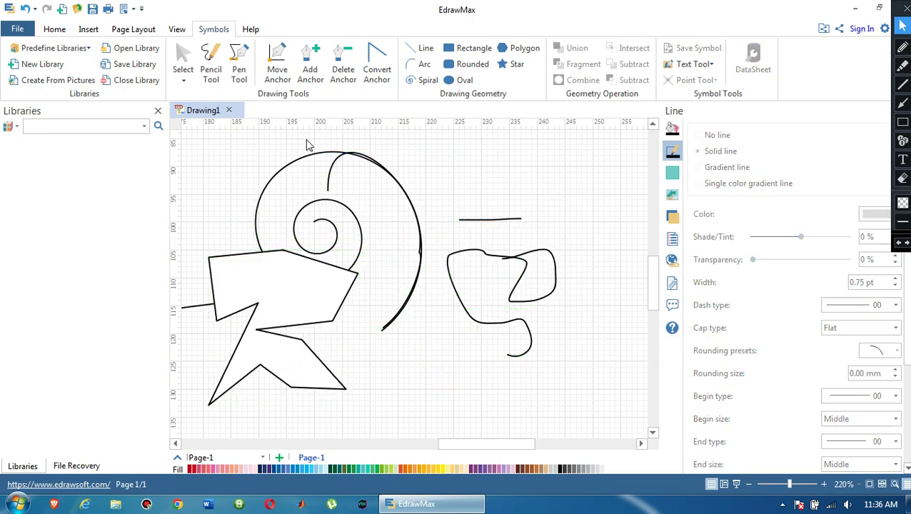
# - Draw a closed four-corner shape about 49 mm by 33 mm with the Pen tool, tracing the corners of the dashed rectangle
pyautogui.click(238, 68)
pyautogui.moveTo(473, 445); pyautogui.dragTo(329, 431)
pyautogui.scroll(5, 429, 322)
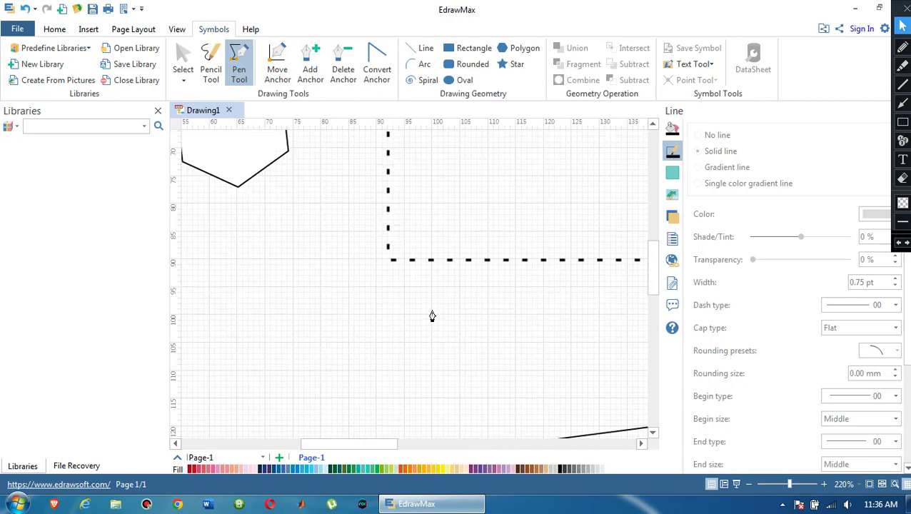
pyautogui.click(390, 168)
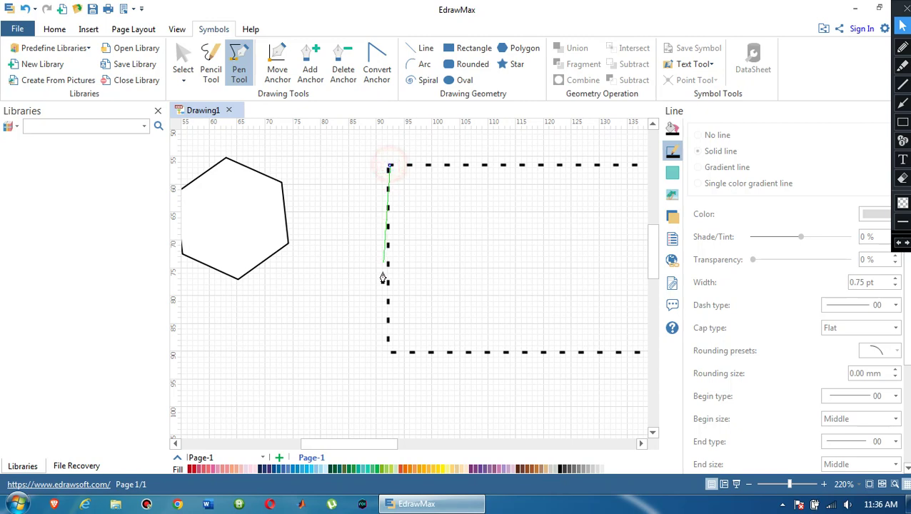
pyautogui.click(390, 353)
pyautogui.moveTo(381, 444); pyautogui.dragTo(417, 444)
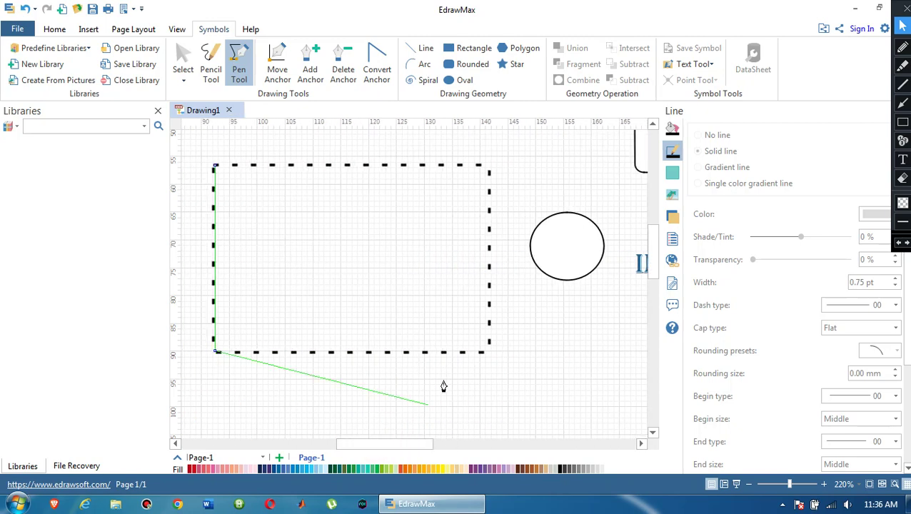
pyautogui.click(486, 353)
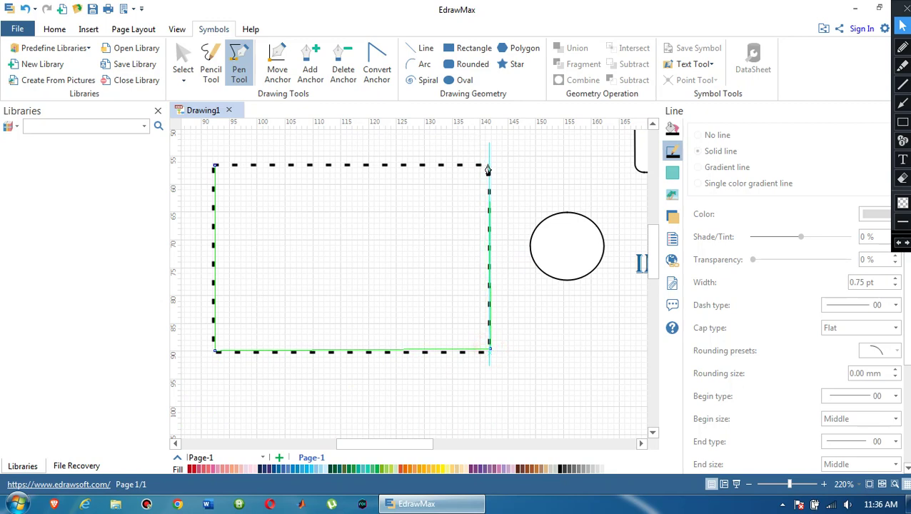
pyautogui.click(488, 167)
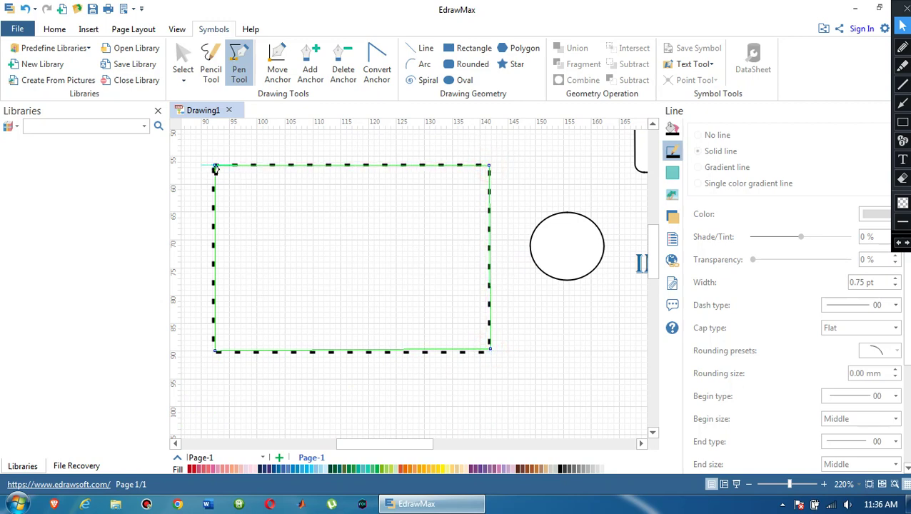
pyautogui.click(215, 166)
pyautogui.press('Escape')
# - Move the pen-drawn rectangle down and right of the dashed outline's upper-left corner and shrink it to about 40 mm wide
pyautogui.moveTo(368, 248); pyautogui.dragTo(382, 335)
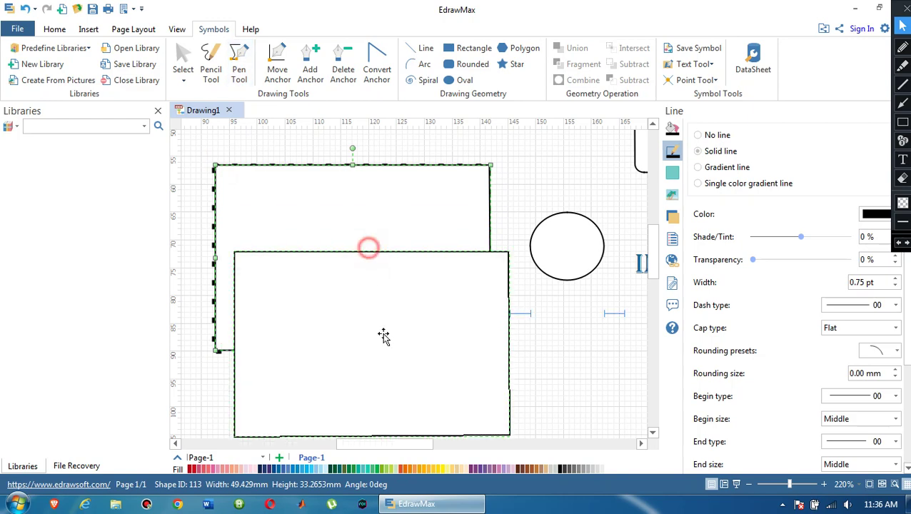
pyautogui.moveTo(405, 291); pyautogui.dragTo(448, 232)
pyautogui.moveTo(545, 368); pyautogui.dragTo(443, 334)
pyautogui.click(559, 380)
pyautogui.scroll(-2, 406, 270)
pyautogui.scroll(3, 406, 270)
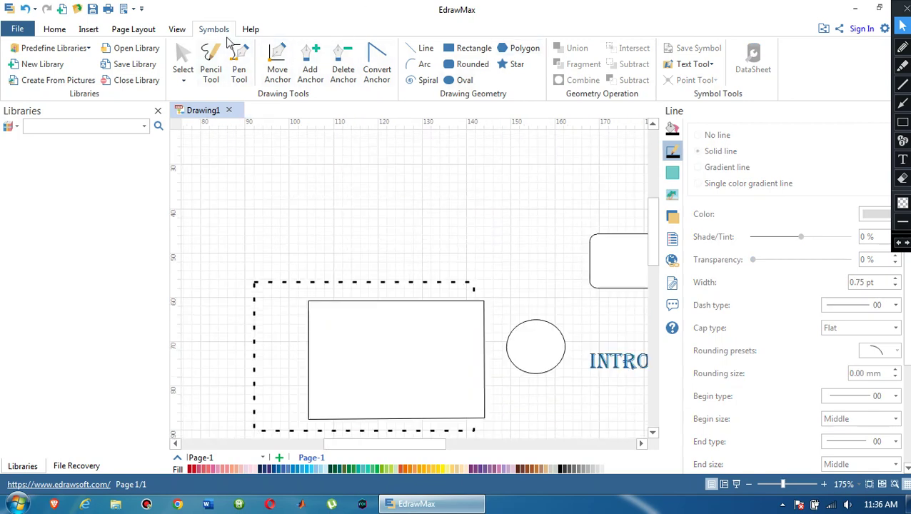
# - Shrink the pen-drawn rectangle to about 29 mm by 20 mm so that it fits inside the dashed rectangle
pyautogui.click(51, 30)
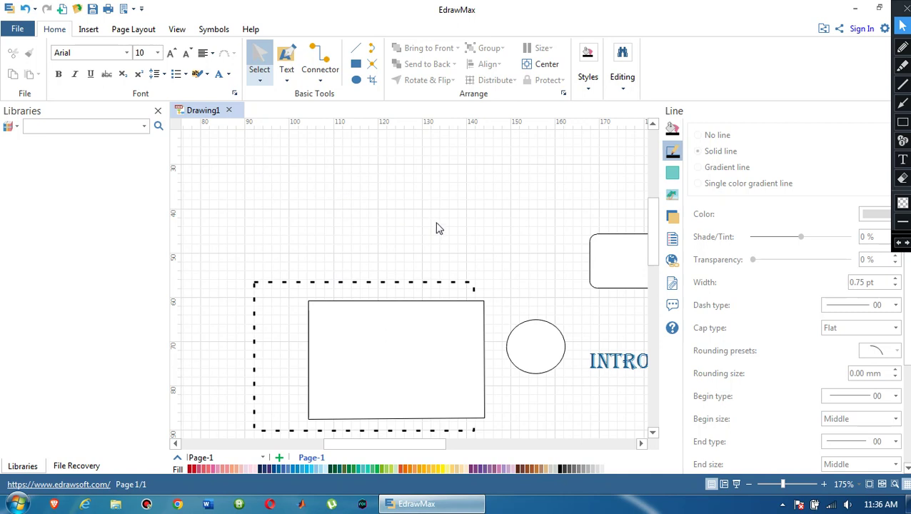
pyautogui.moveTo(415, 440)
pyautogui.mouseDown()
pyautogui.moveTo(445, 444)
pyautogui.moveTo(419, 443)
pyautogui.mouseUp()
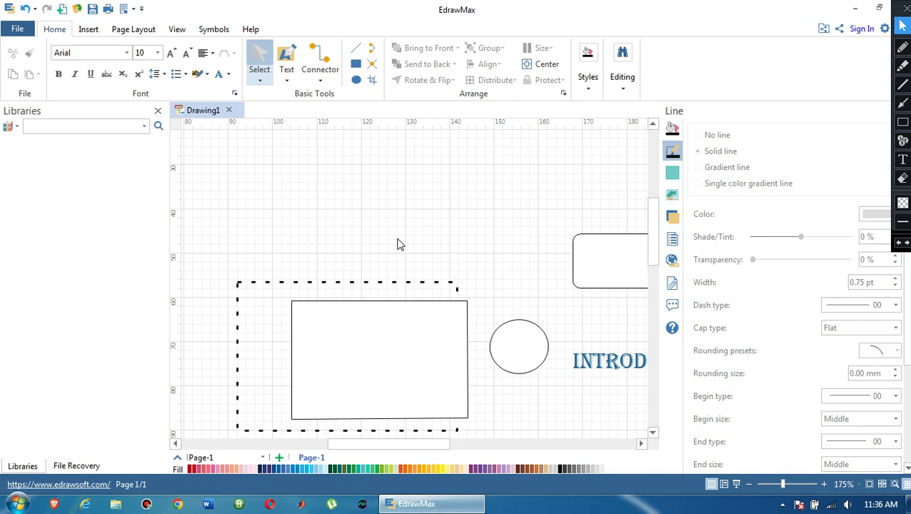
pyautogui.scroll(-1, 398, 244)
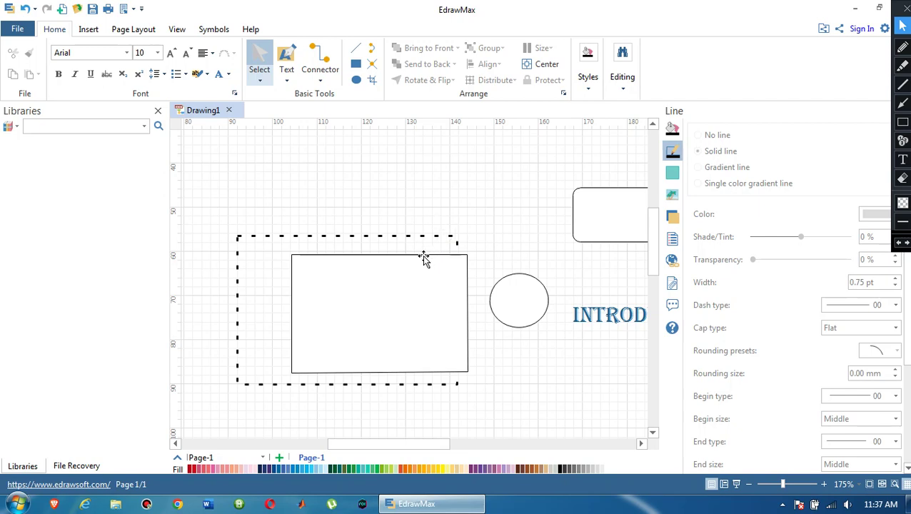
pyautogui.scroll(5, 423, 259)
pyautogui.scroll(-5, 420, 256)
pyautogui.click(432, 331)
pyautogui.moveTo(469, 373); pyautogui.dragTo(411, 341)
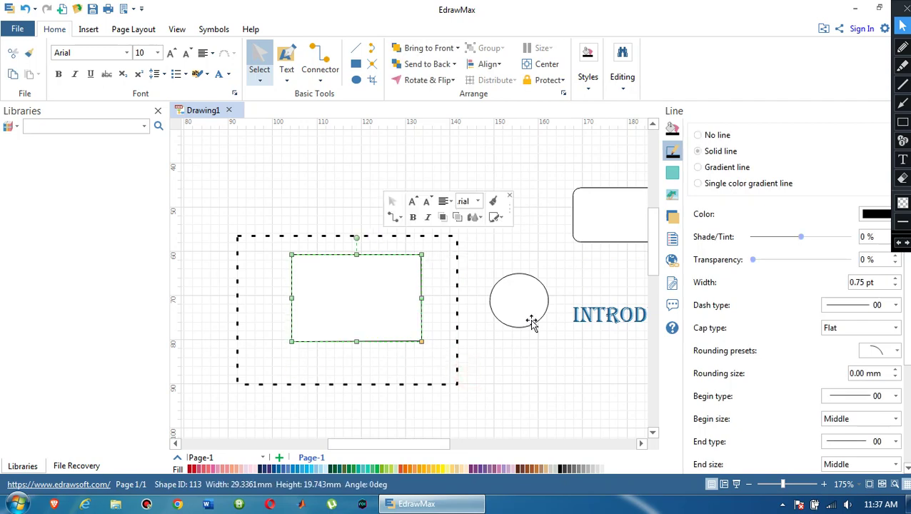
pyautogui.click(541, 343)
# - Look over the shapes drawn across the page and minimize the drawing window to show the desktop
pyautogui.moveTo(433, 445)
pyautogui.mouseDown()
pyautogui.moveTo(487, 440)
pyautogui.moveTo(495, 428)
pyautogui.mouseUp()
pyautogui.scroll(-3, 357, 227)
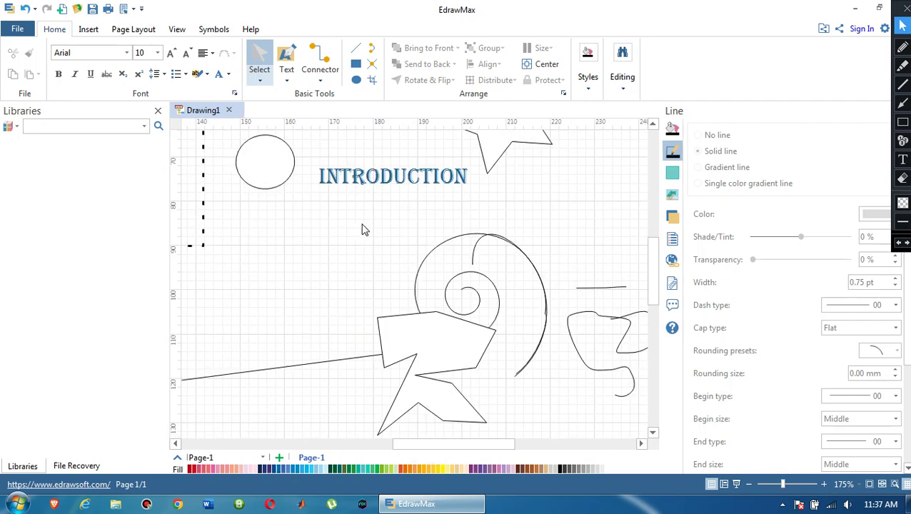
pyautogui.scroll(-2, 361, 271)
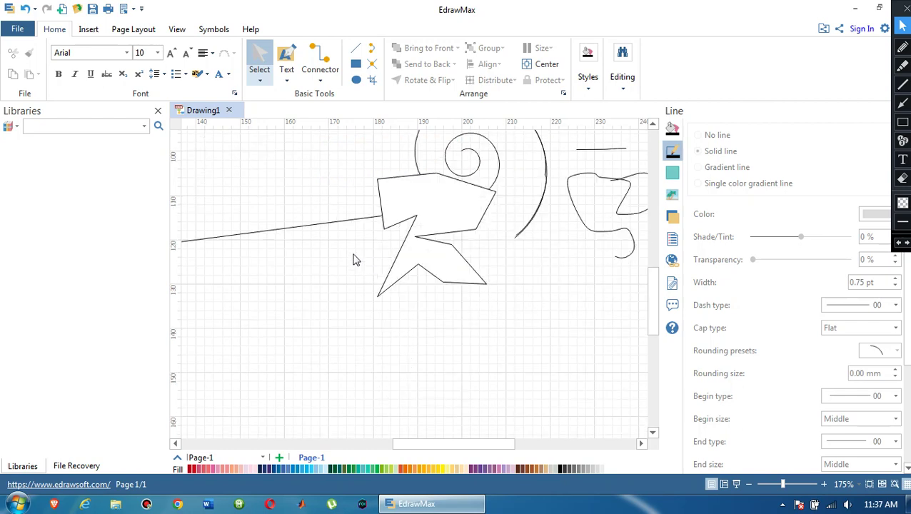
pyautogui.scroll(5, 353, 259)
pyautogui.scroll(1, 356, 259)
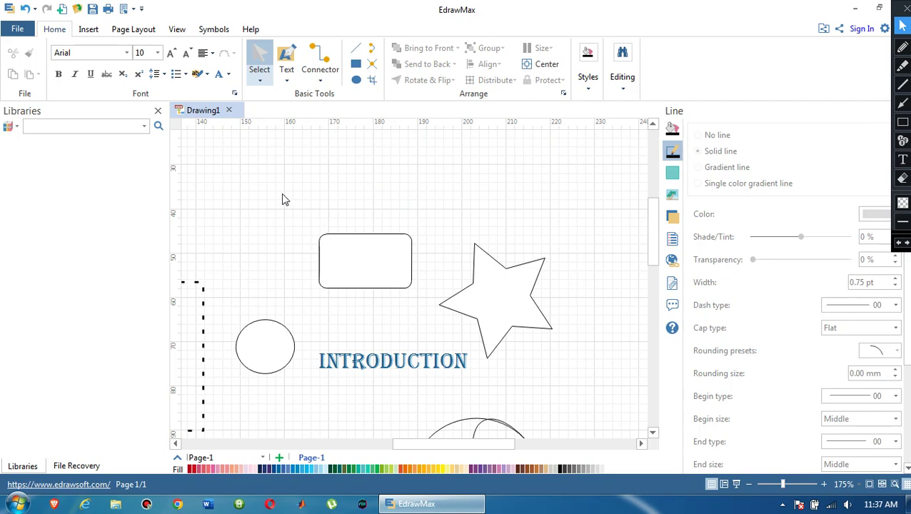
pyautogui.click(310, 177)
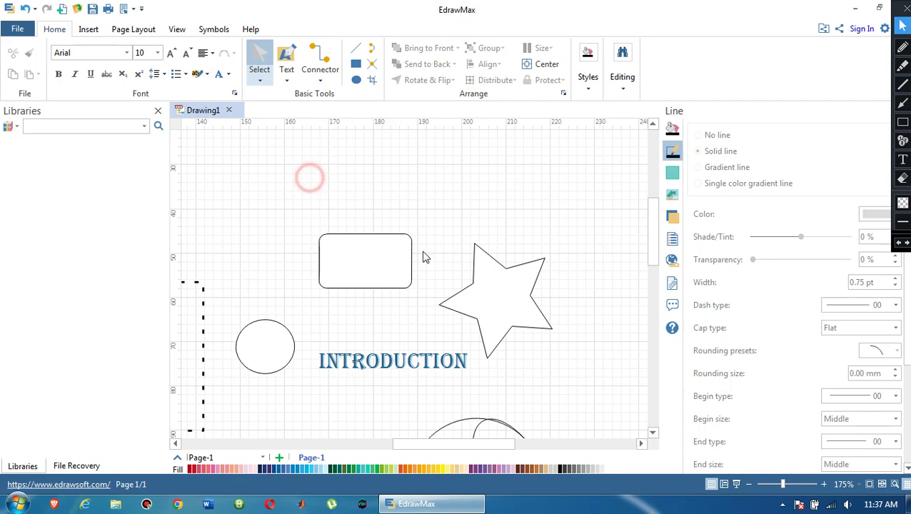
pyautogui.moveTo(450, 443); pyautogui.dragTo(428, 443)
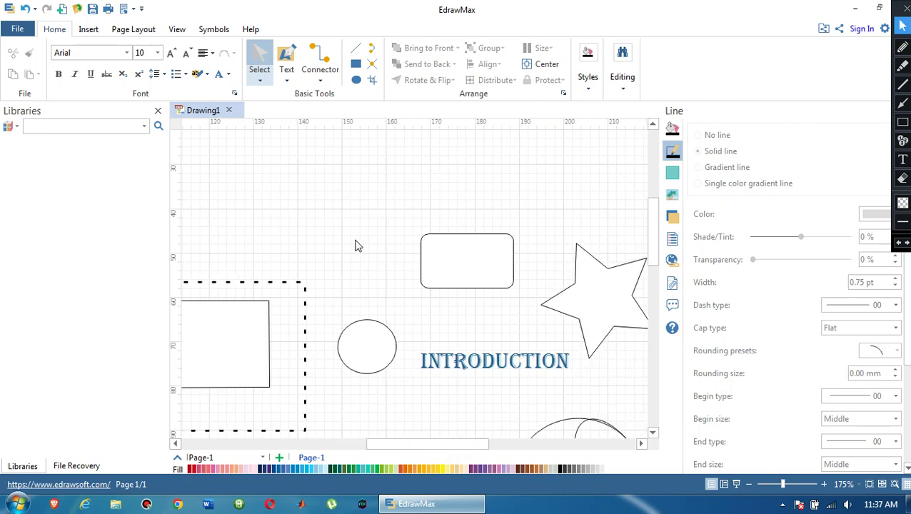
pyautogui.click(855, 8)
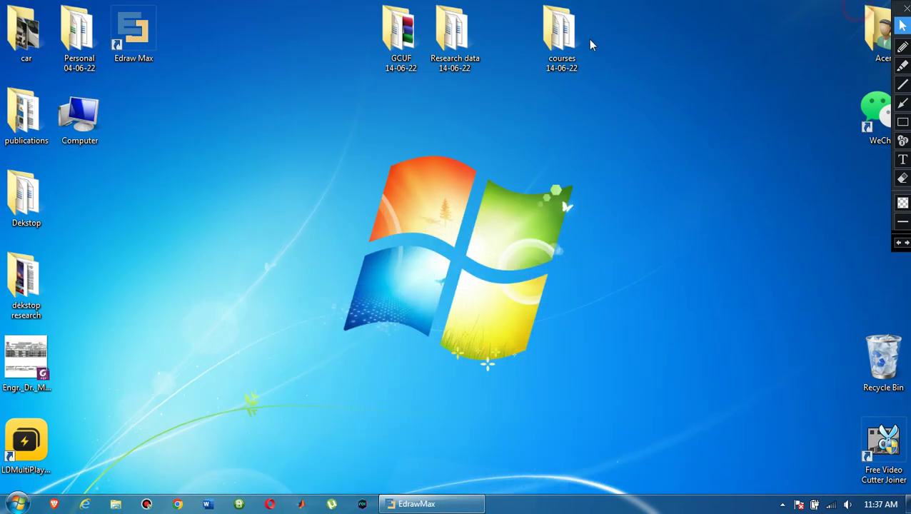